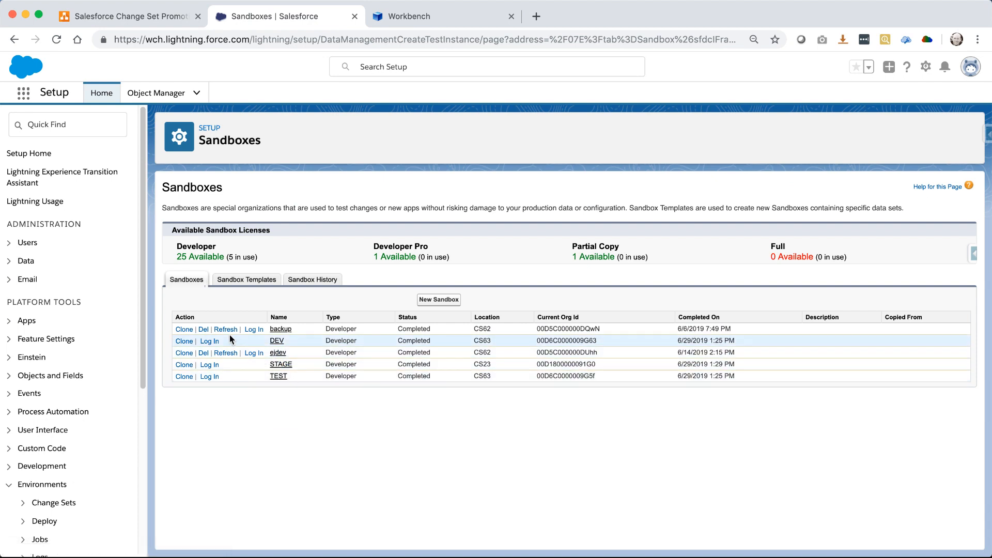
Log into the DEV sandbox with the saved password, then go to the Workbench login page
left_click(209, 341)
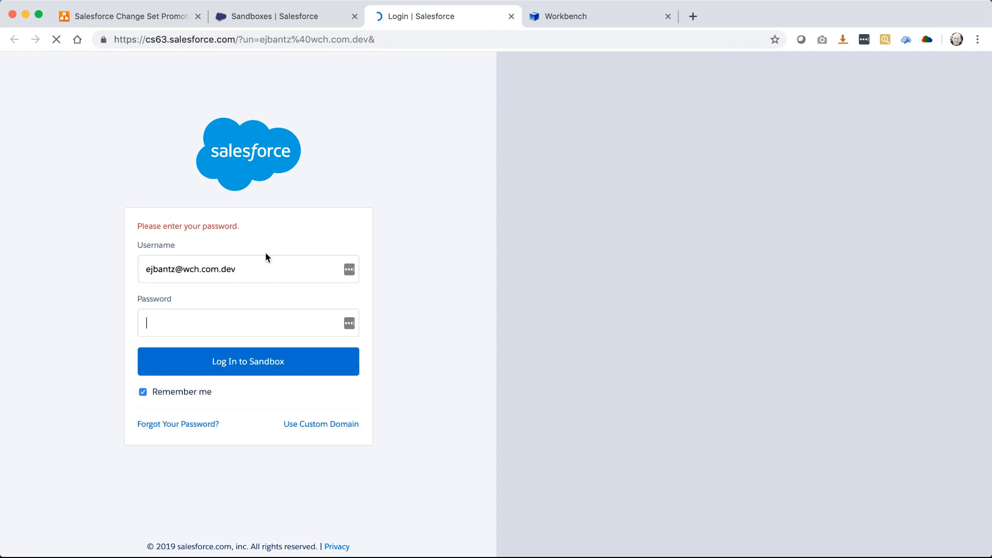
left_click(209, 317)
key("super+v")
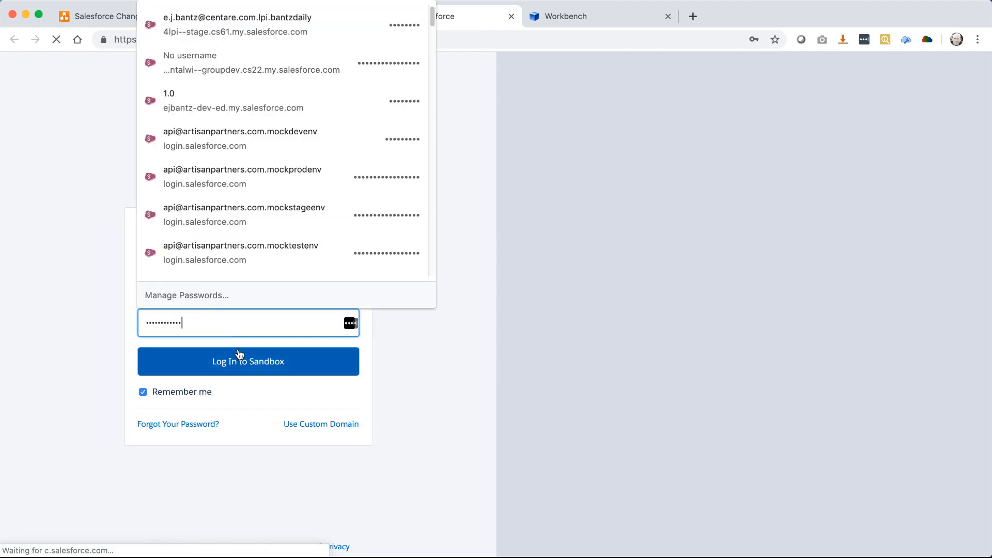
left_click(239, 361)
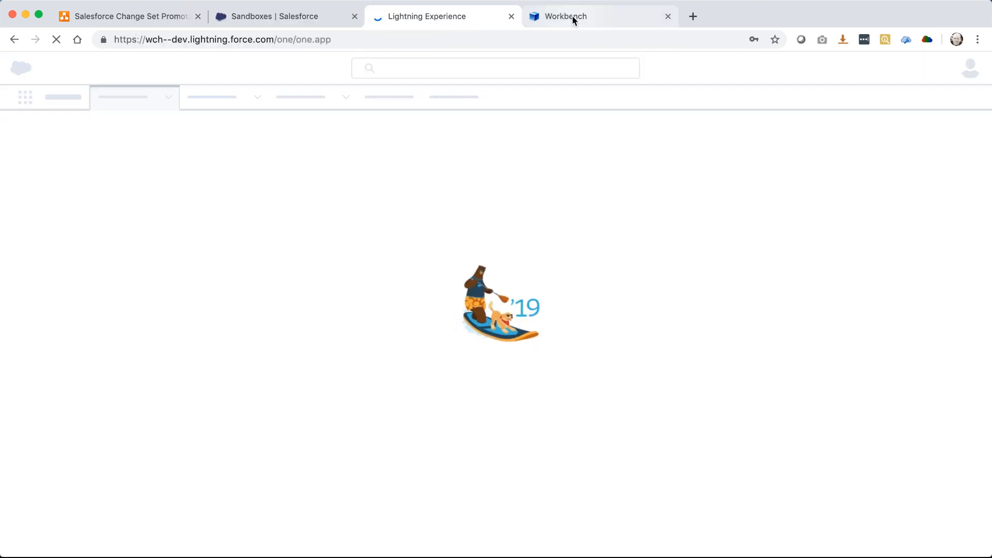
left_click(572, 15)
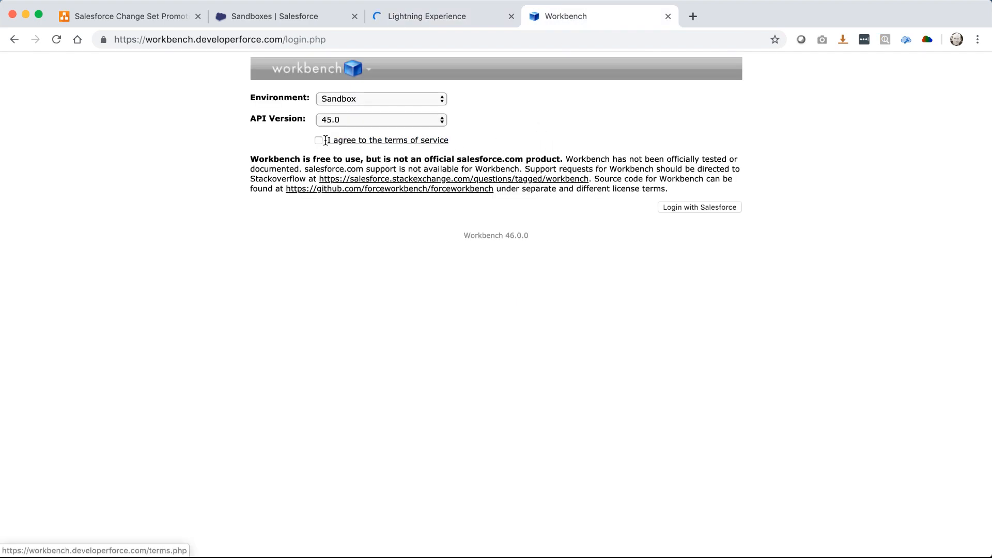
Sign in to Workbench through the sandbox and open the migration Retrieve form
left_click(734, 211)
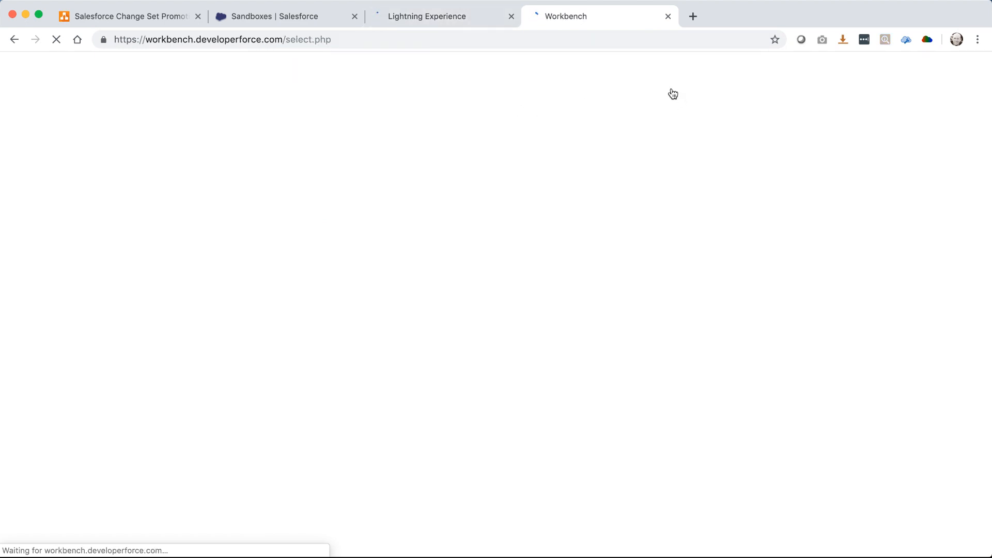
mouse_move(668, 89)
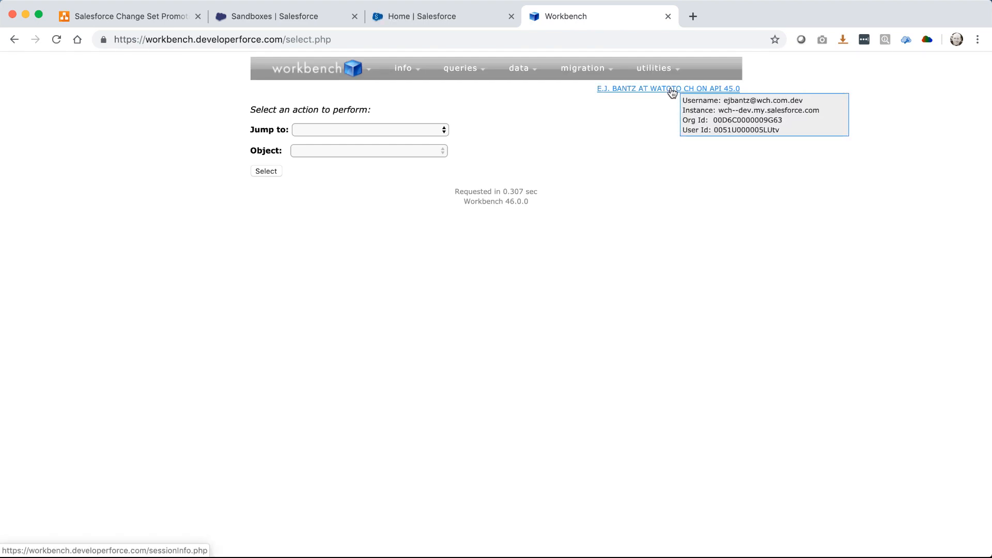
mouse_move(527, 74)
mouse_move(581, 68)
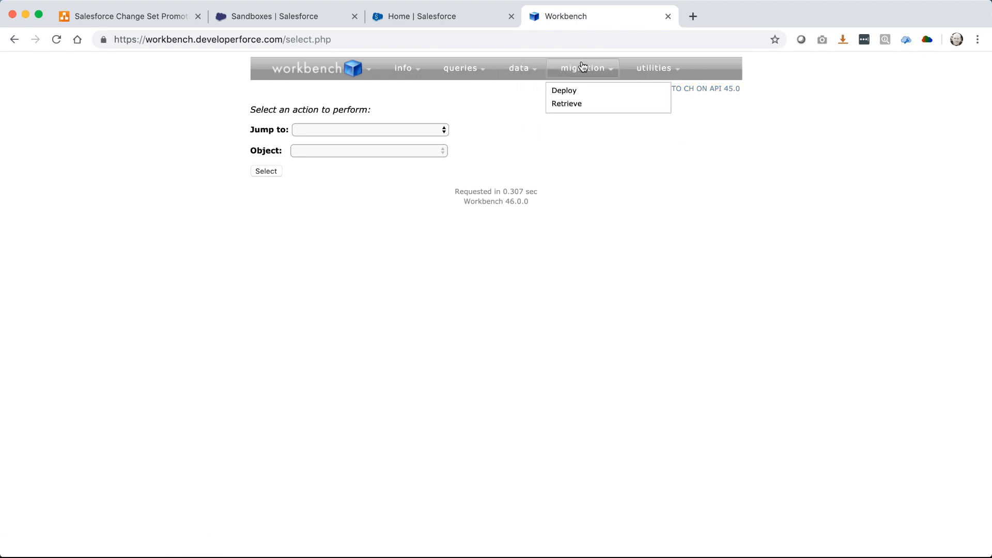
left_click(571, 106)
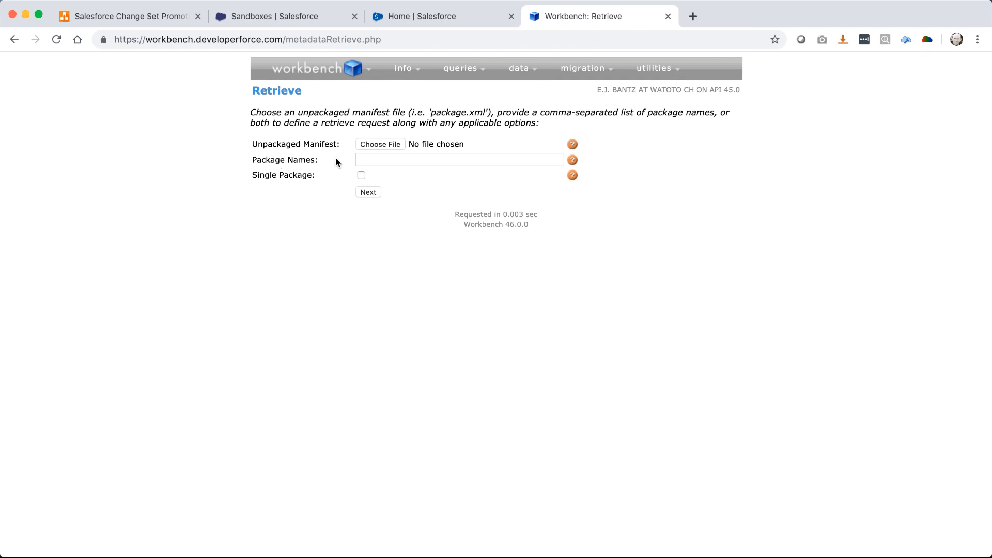
left_click(363, 158)
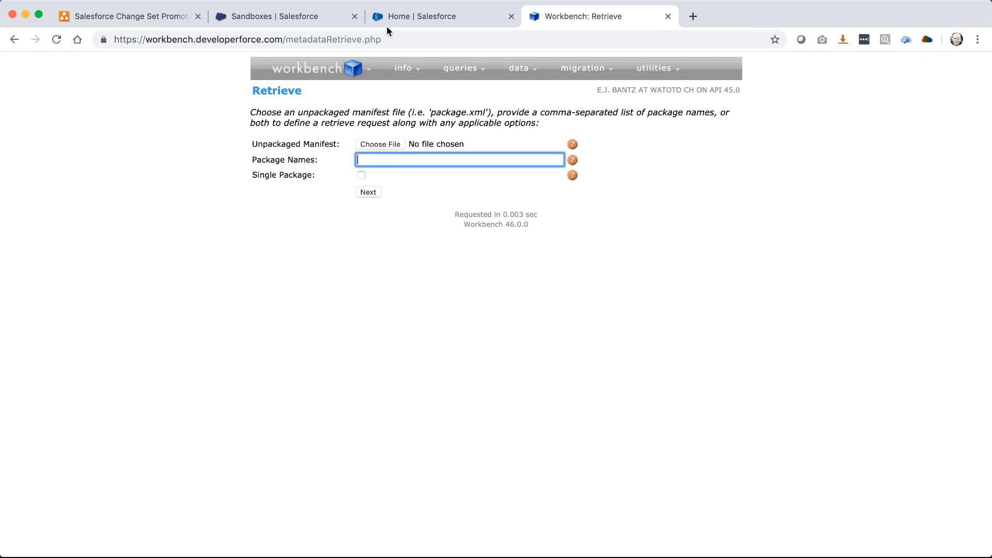
left_click(396, 17)
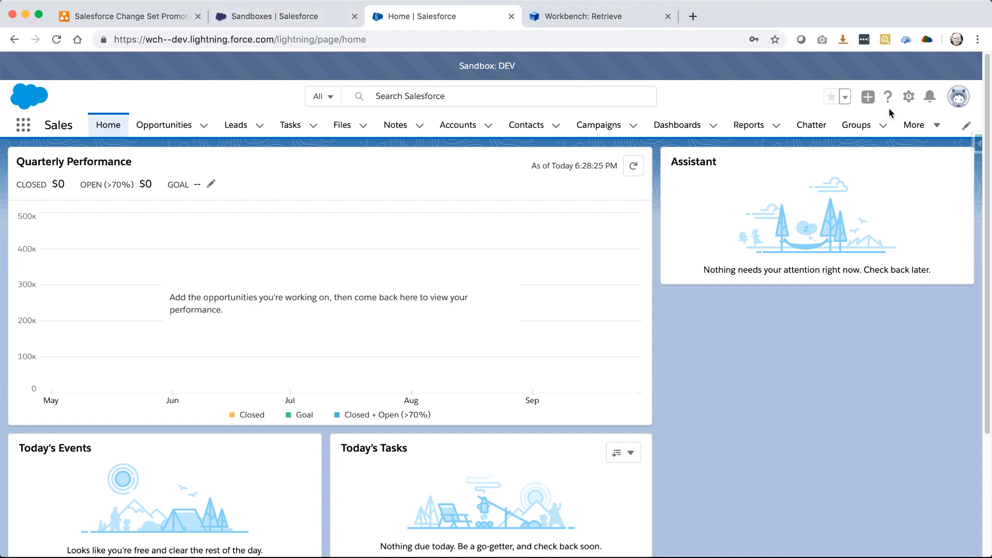
In Setup, search 'change' and open the Printer Object outbound change set
left_click(908, 96)
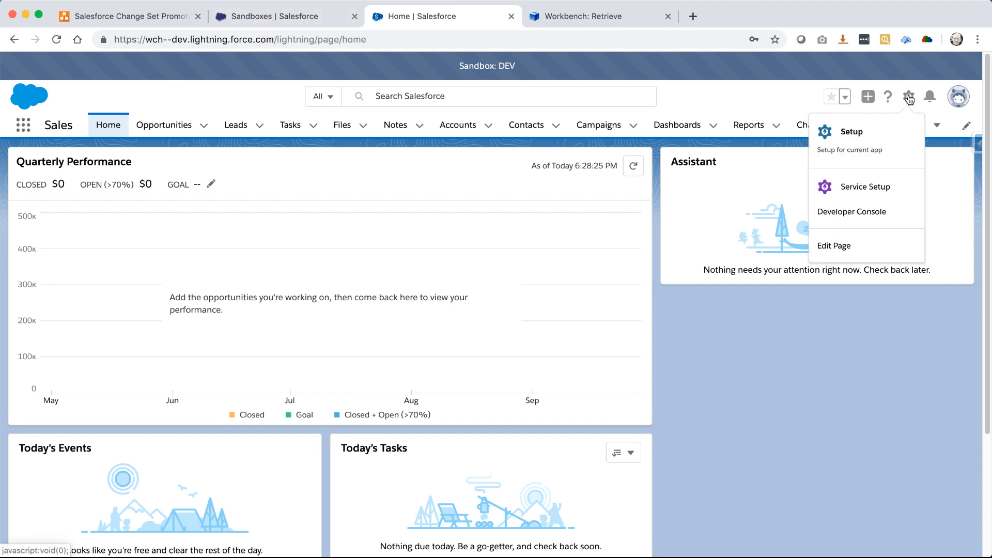
left_click(873, 132)
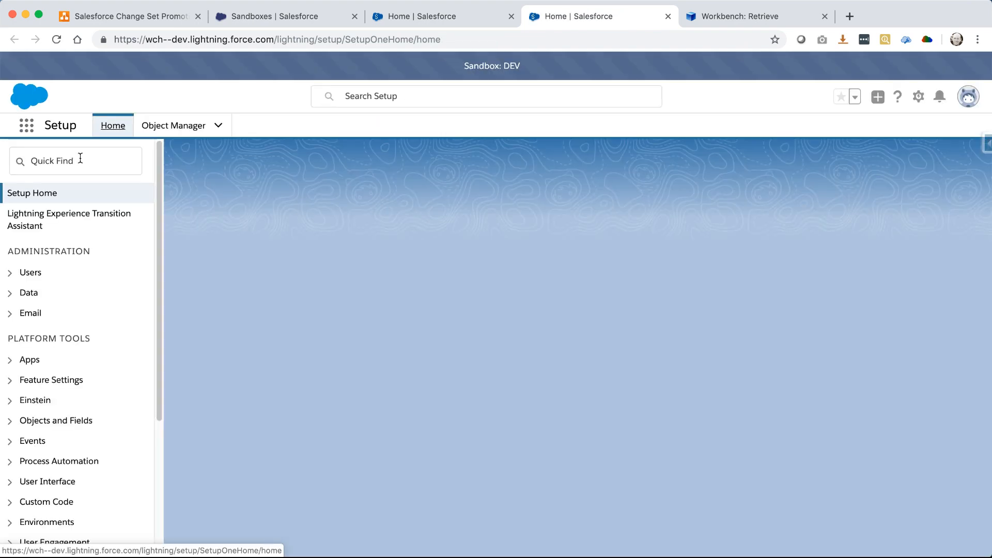
left_click(80, 159)
type("change")
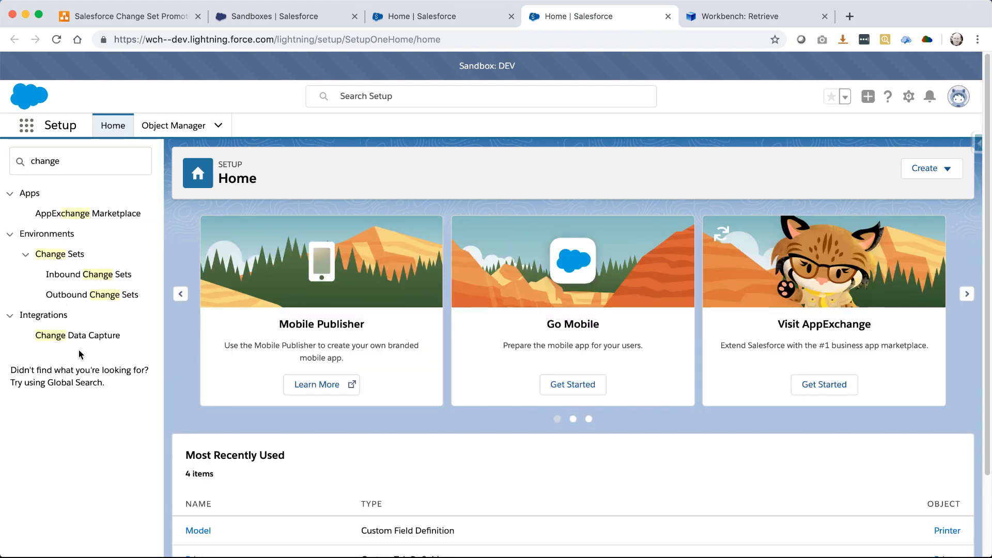
left_click(88, 294)
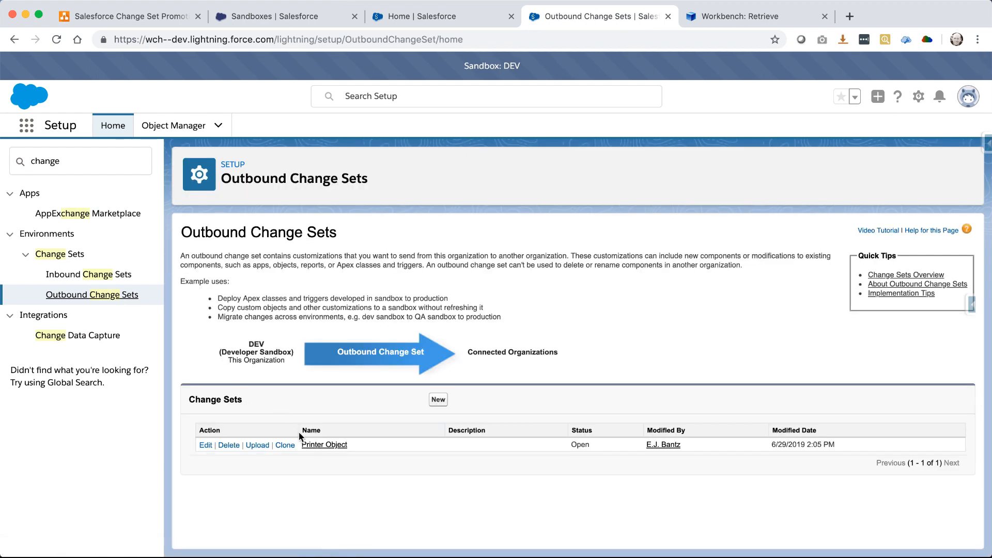
left_click(312, 444)
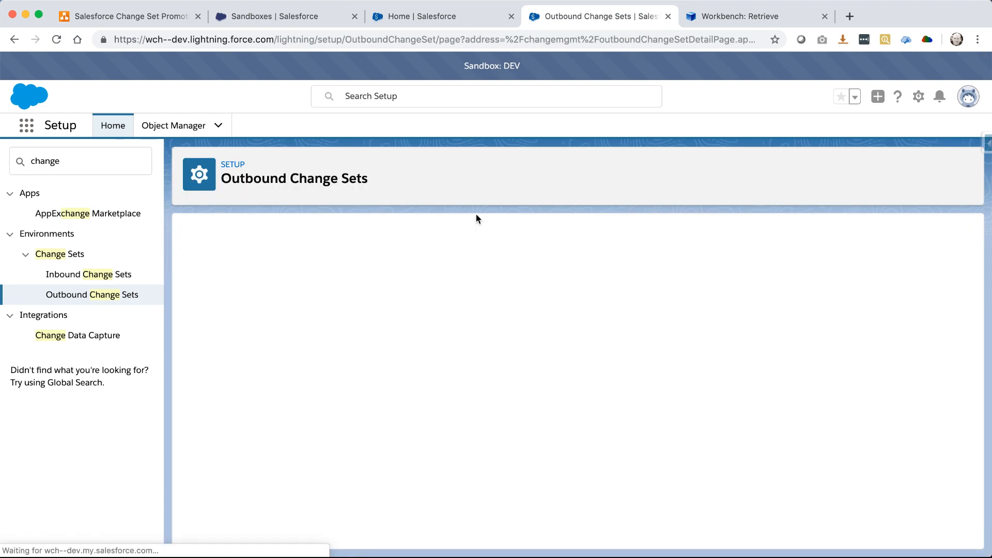
Review the change set's Custom Object, Custom Field, List View, Tab and Page Layout components
scroll(505, 367, "down", 3)
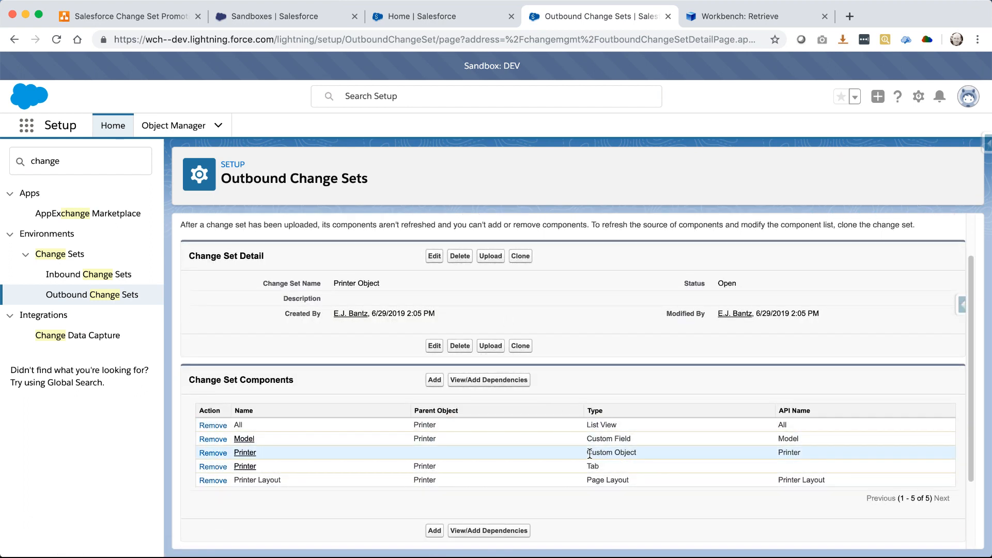
left_click_drag(589, 454, 643, 455)
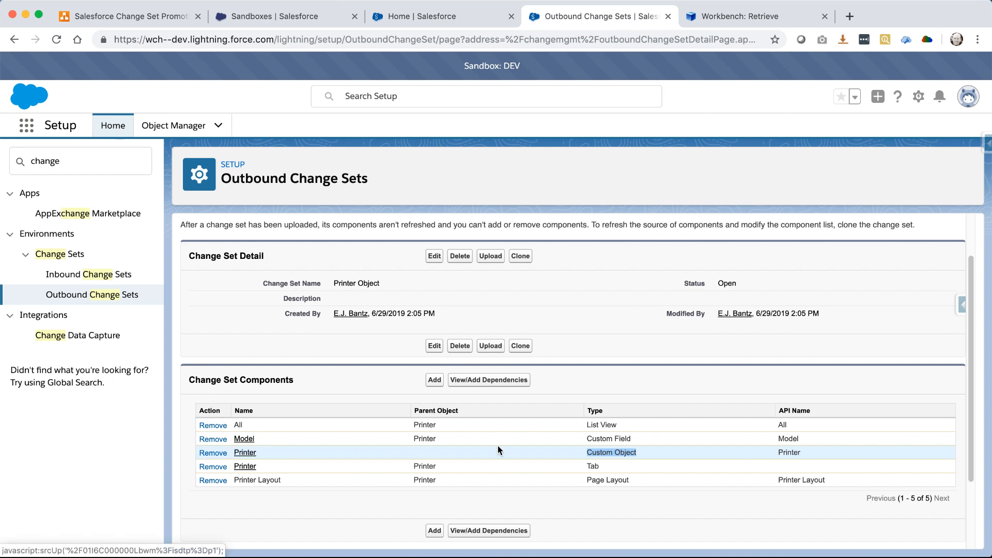
left_click_drag(626, 438, 394, 429)
left_click(432, 439)
left_click_drag(601, 470, 410, 472)
left_click_drag(610, 480, 465, 483)
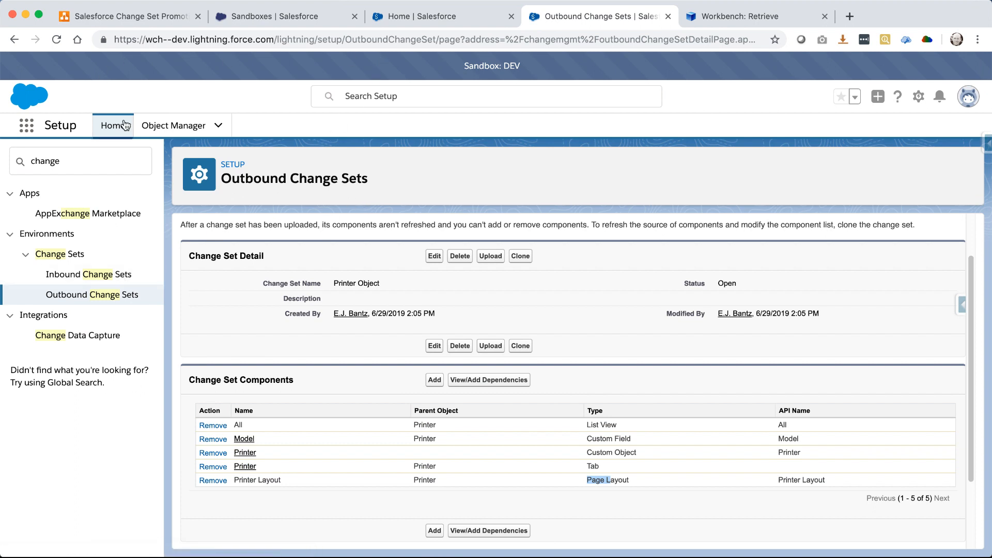
Copy the change set name 'Printer Object' and return to the Workbench Retrieve form
left_click_drag(382, 284, 332, 281)
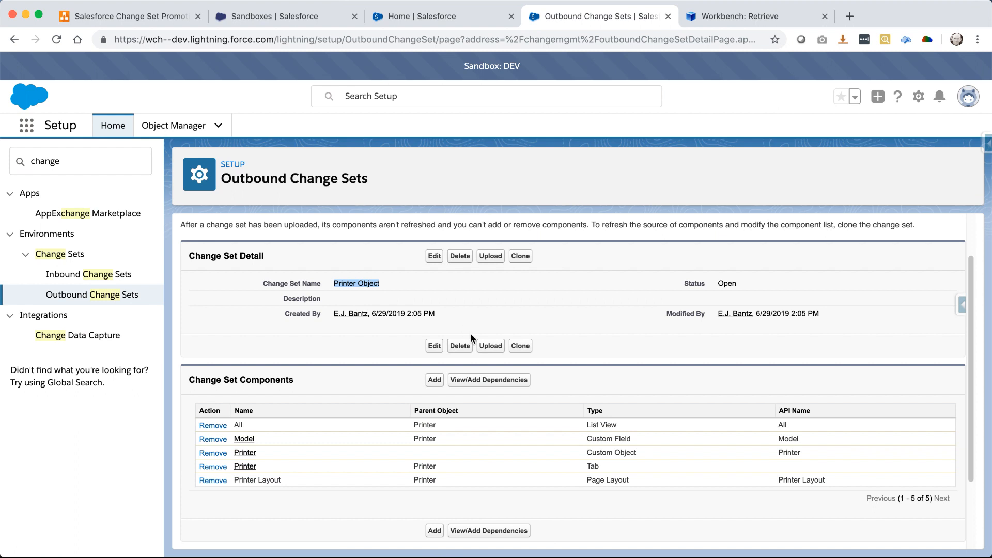
right_click(363, 284)
left_click(392, 309)
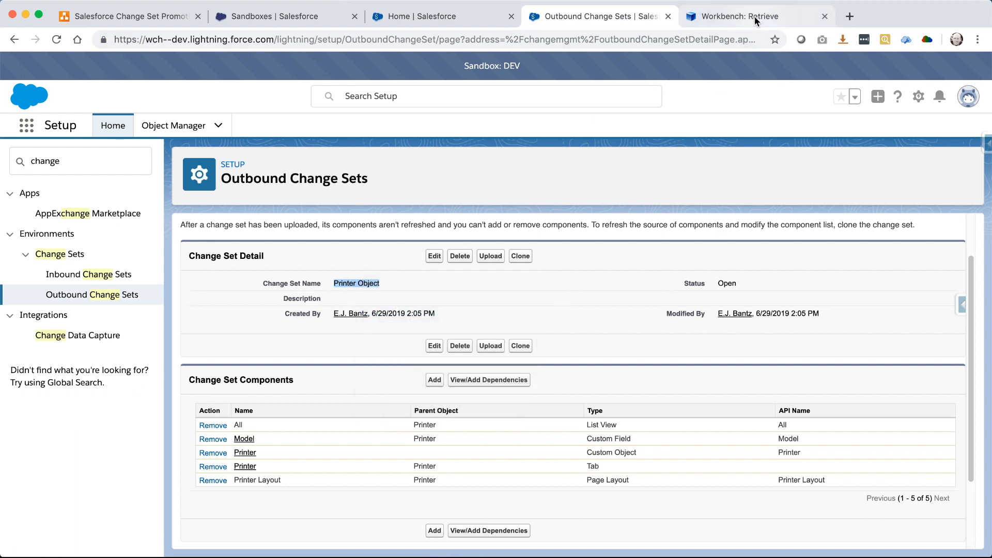
left_click(755, 16)
Retrieve 'Printer Object' as a single package and download the 2 KB zip to Downloads
right_click(441, 162)
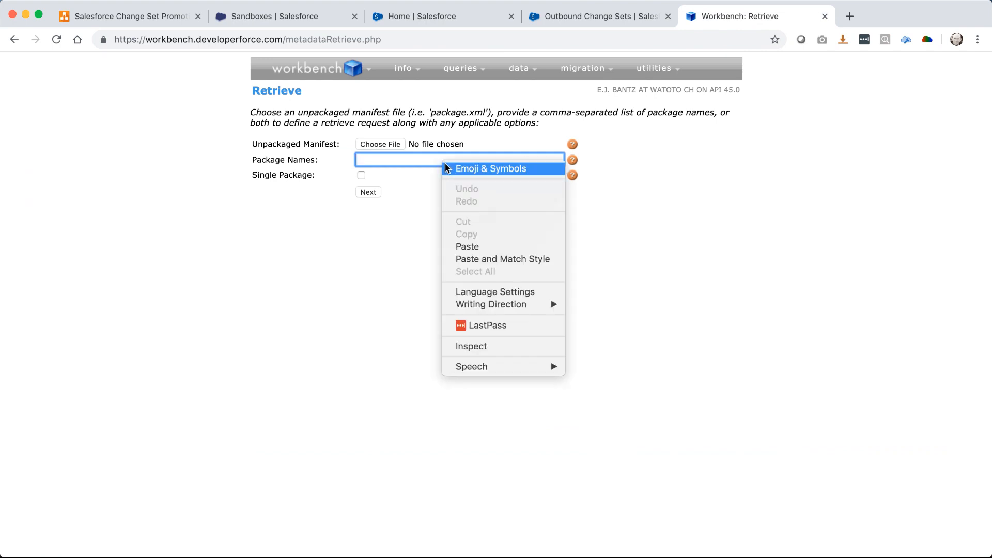
left_click(472, 245)
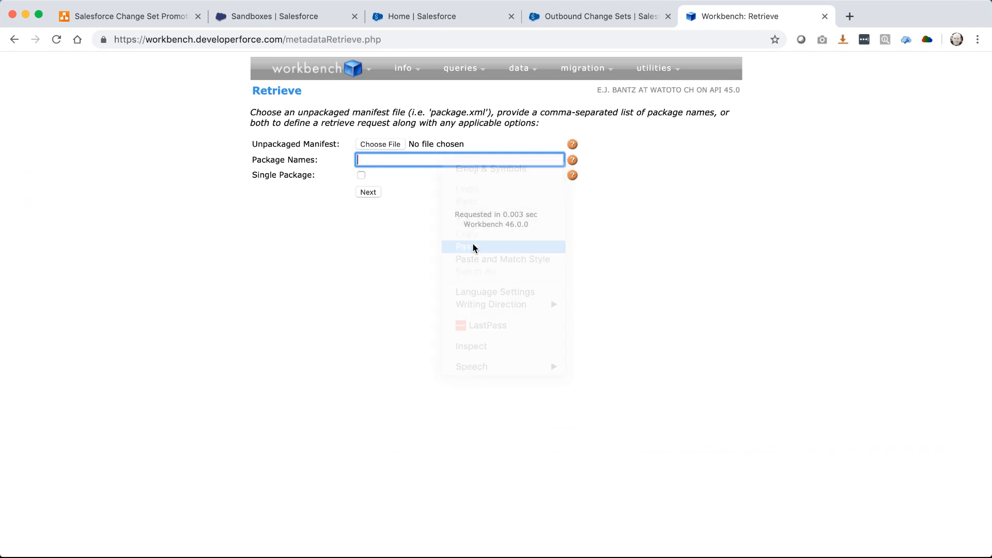
left_click(361, 176)
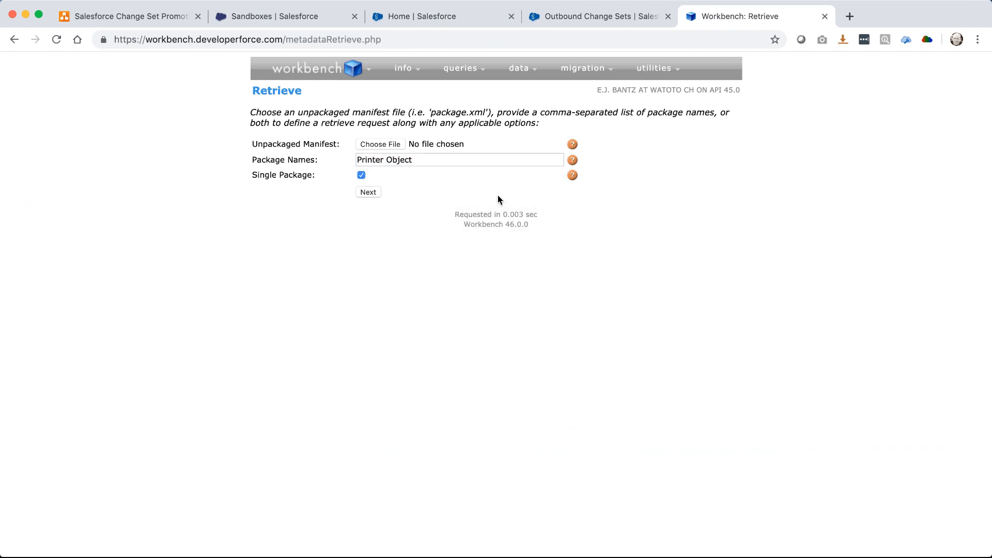
left_click(372, 194)
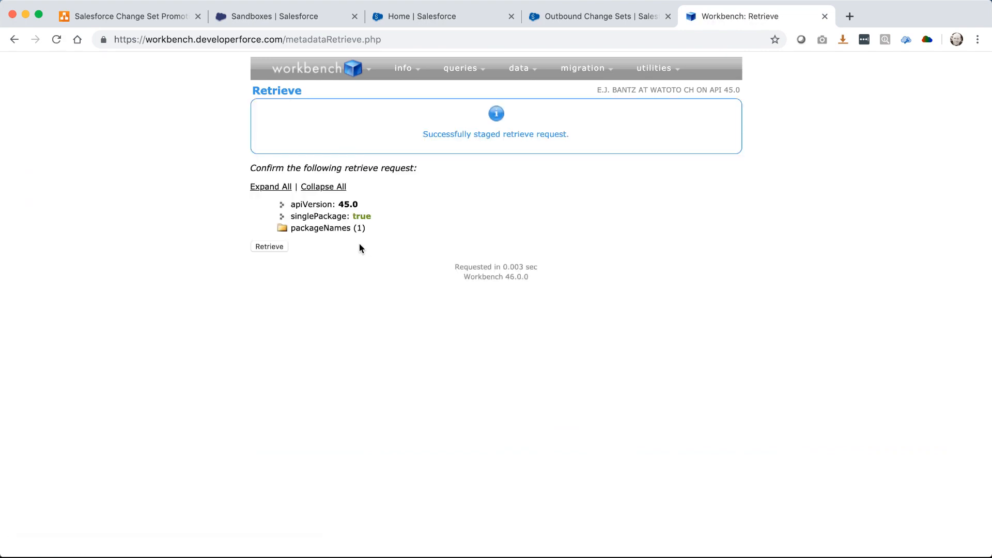
left_click(262, 247)
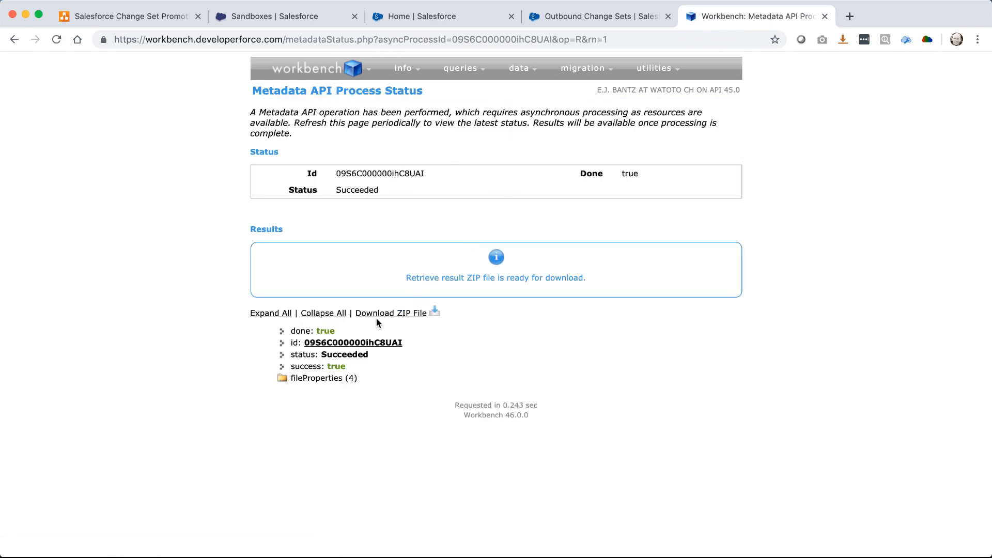
left_click(372, 315)
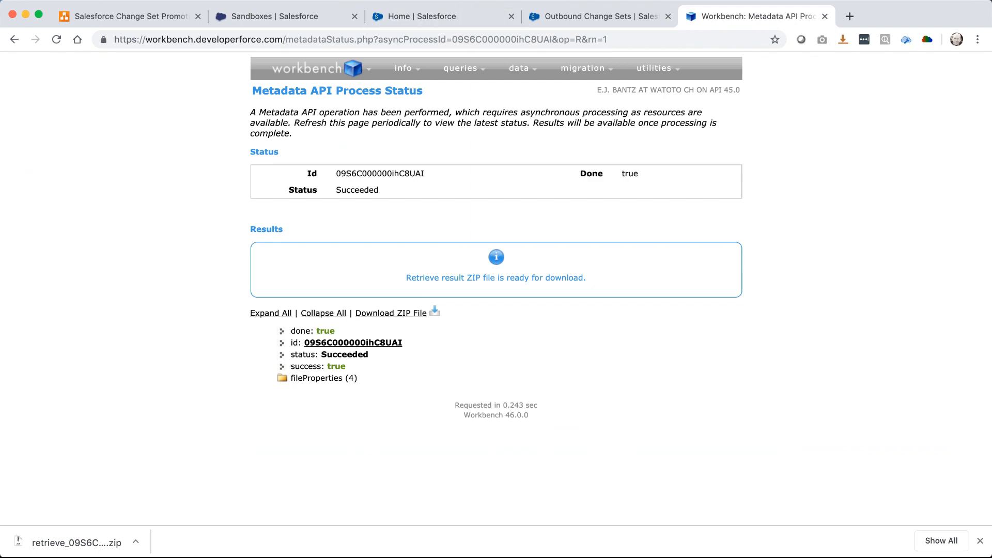
left_click_drag(641, 557, 640, 116)
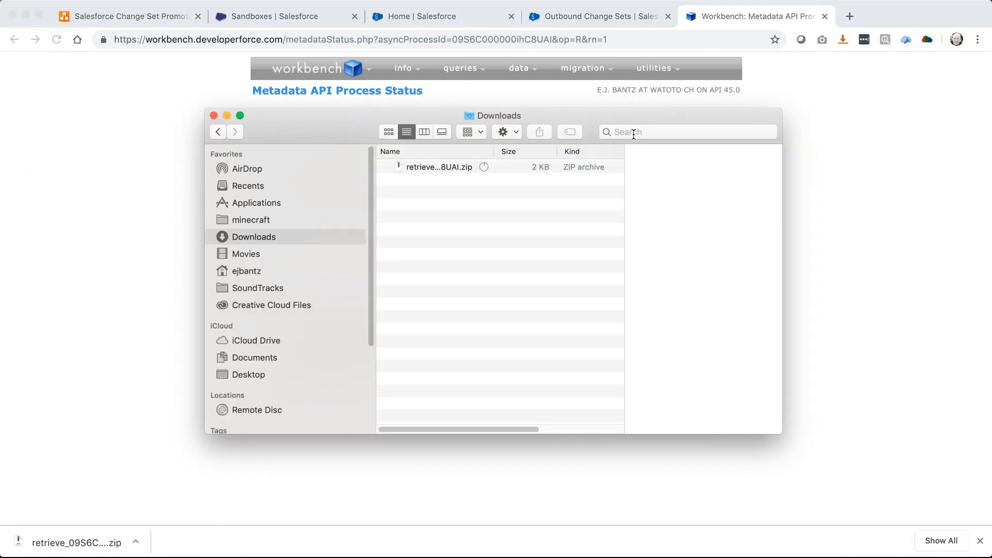
Unzip the downloaded retrieve archive in the Downloads folder
right_click(427, 168)
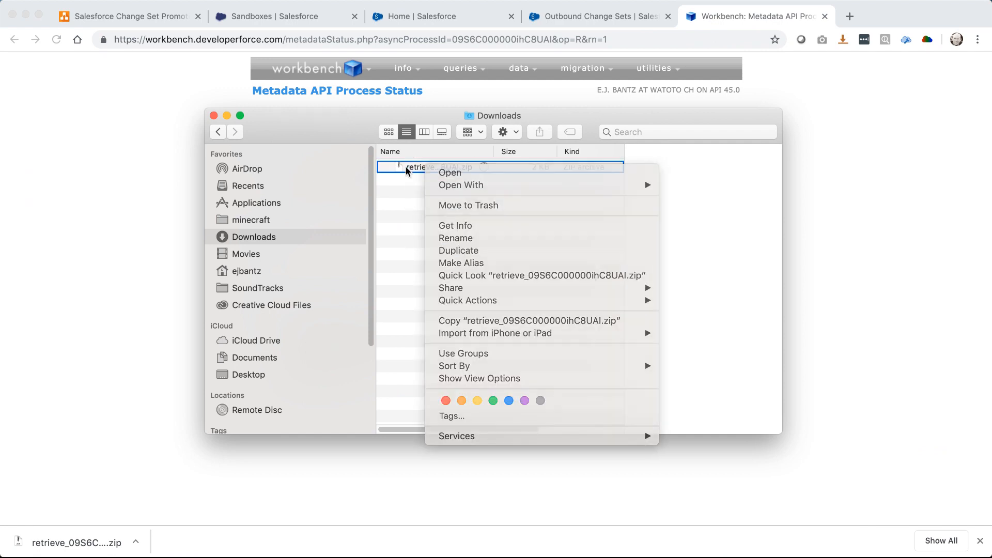
left_click(432, 195)
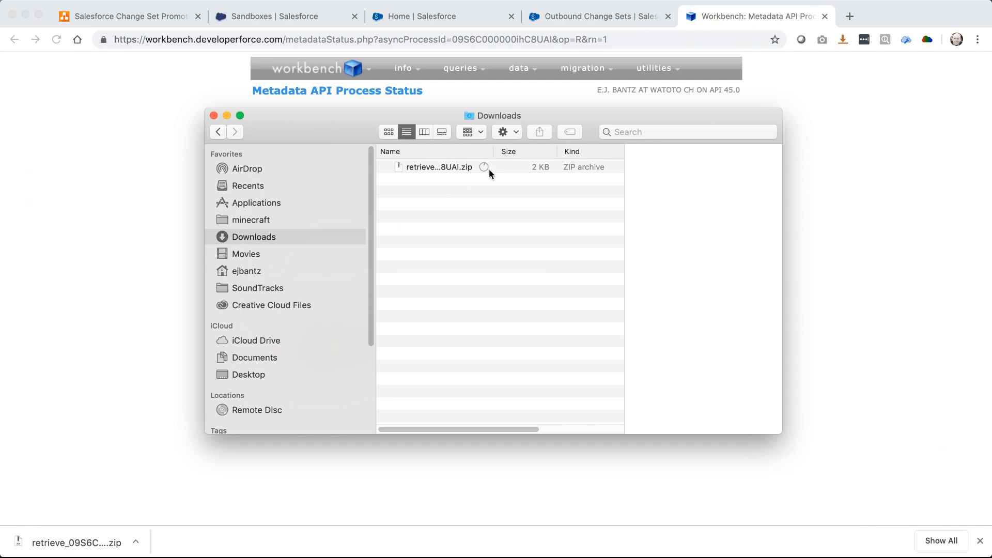
left_click(460, 167)
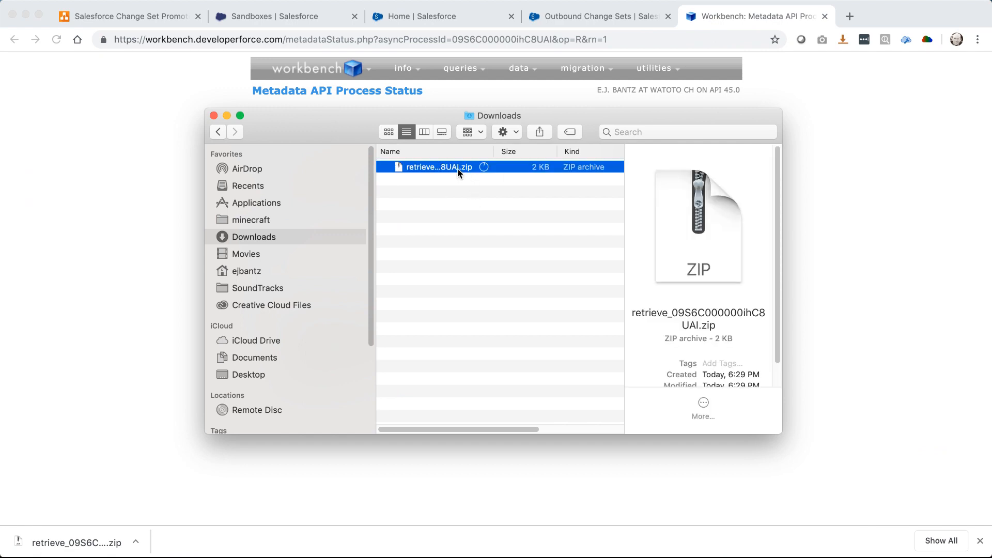
double_click(458, 171)
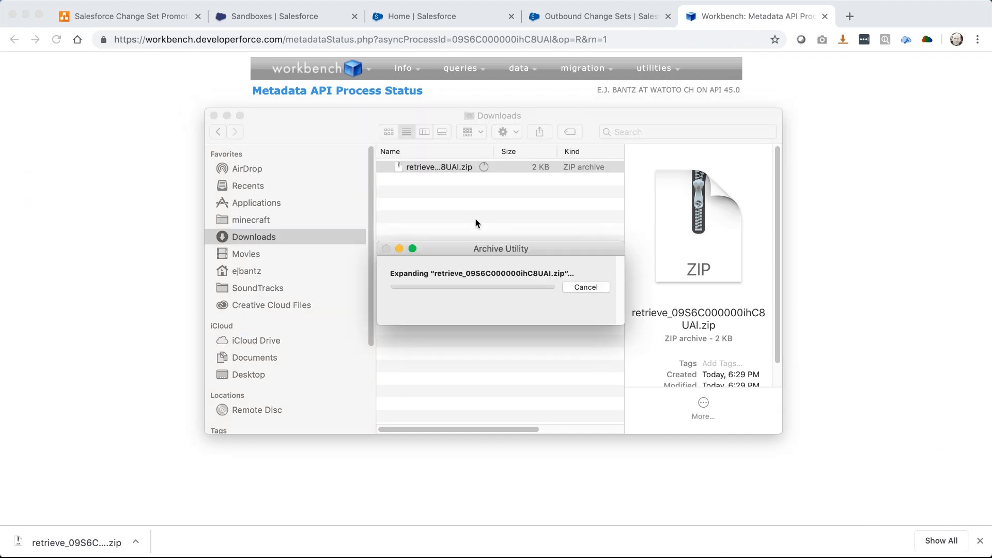
Expand the tabs, layouts and objects folders and open package.xml in Visual Studio Code
left_click(384, 180)
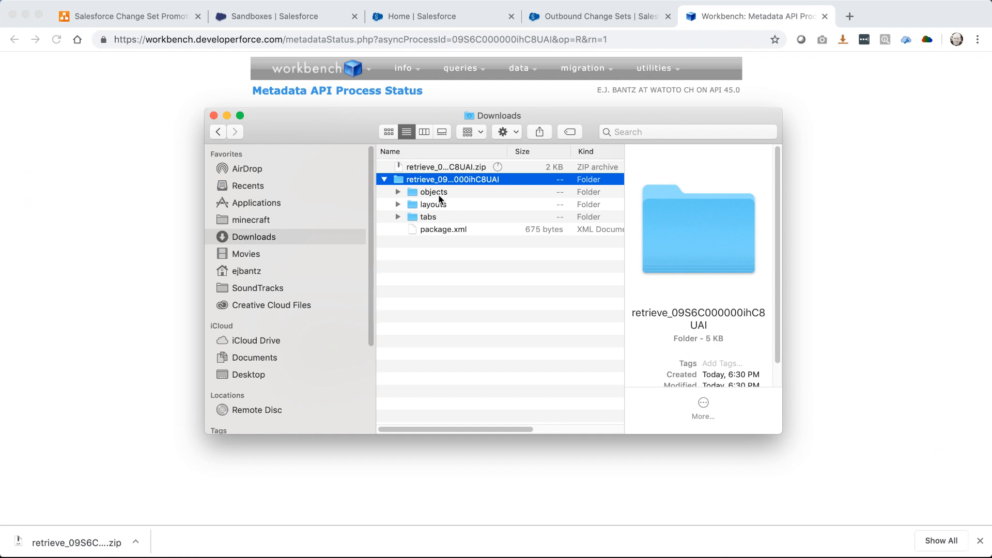
left_click(398, 217)
left_click(398, 205)
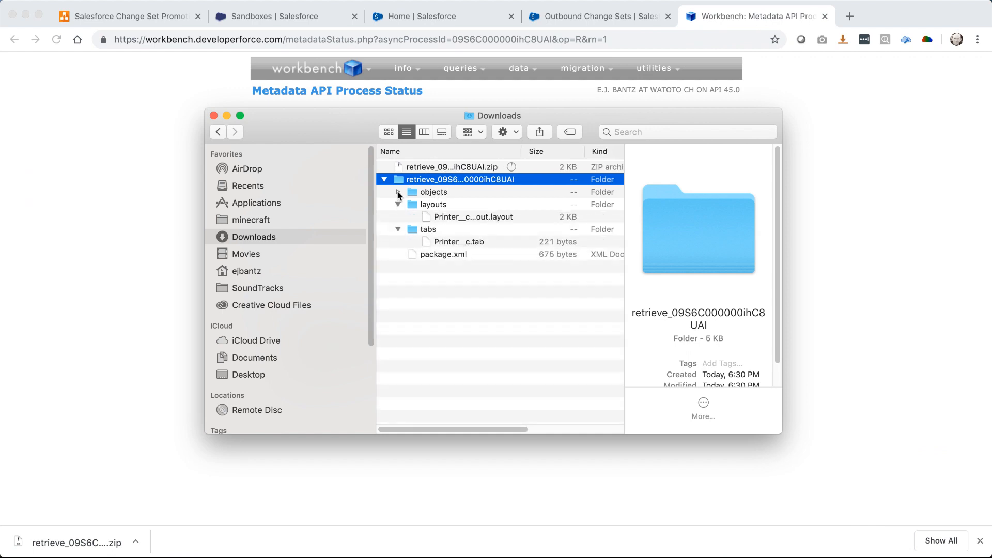
left_click(398, 192)
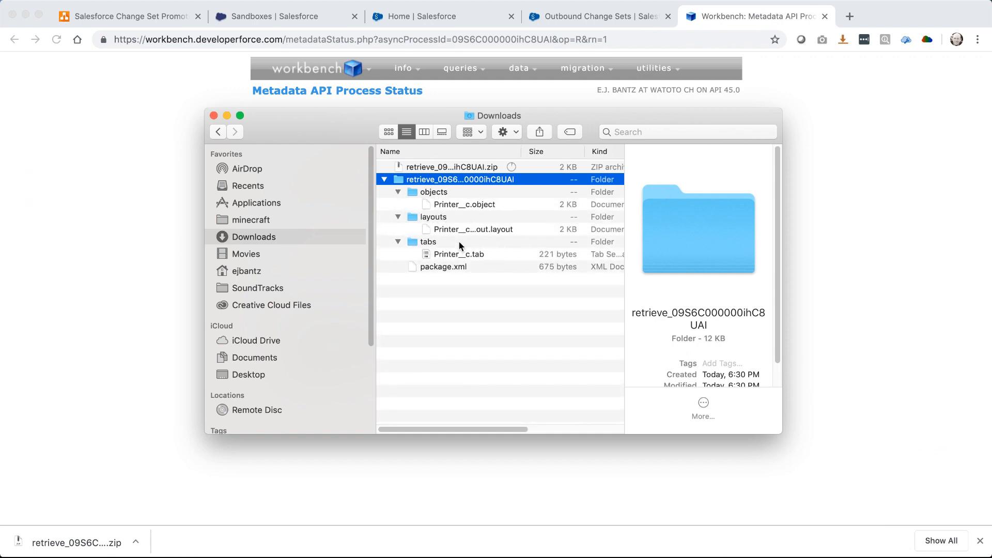
left_click(432, 267)
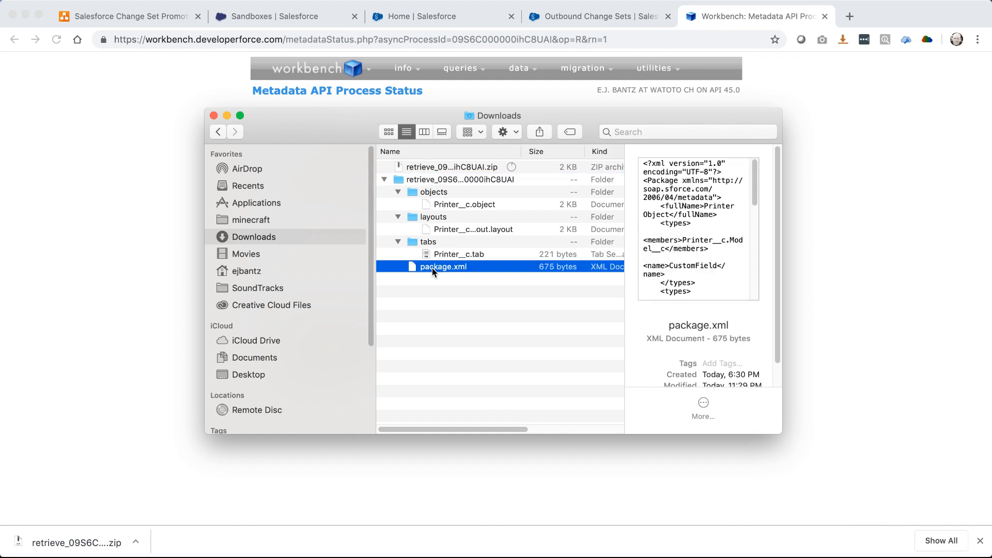
right_click(432, 267)
mouse_move(547, 287)
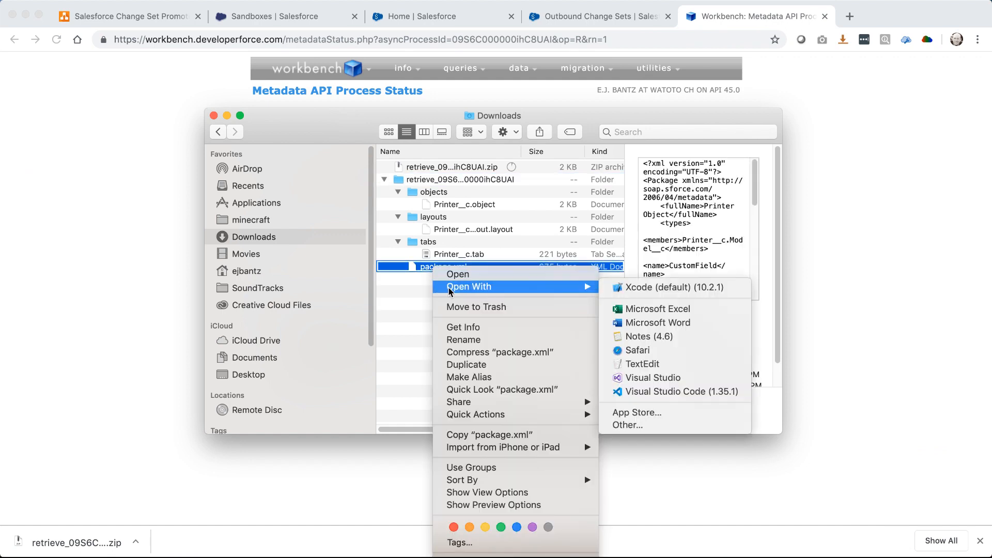
left_click(675, 392)
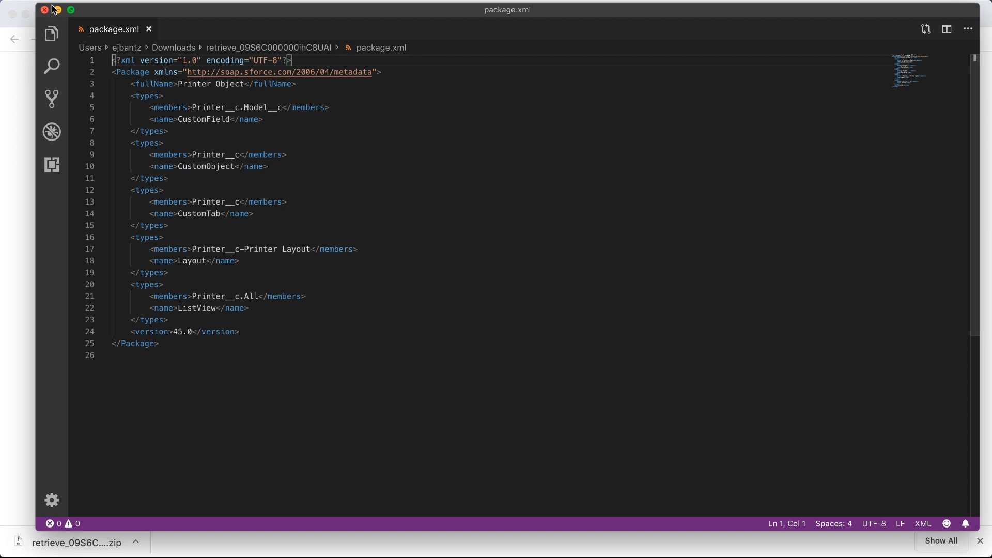
Review the Printer__c entries through version 45.0, close VS Code, and collapse the extracted folder
left_click_drag(206, 154, 241, 332)
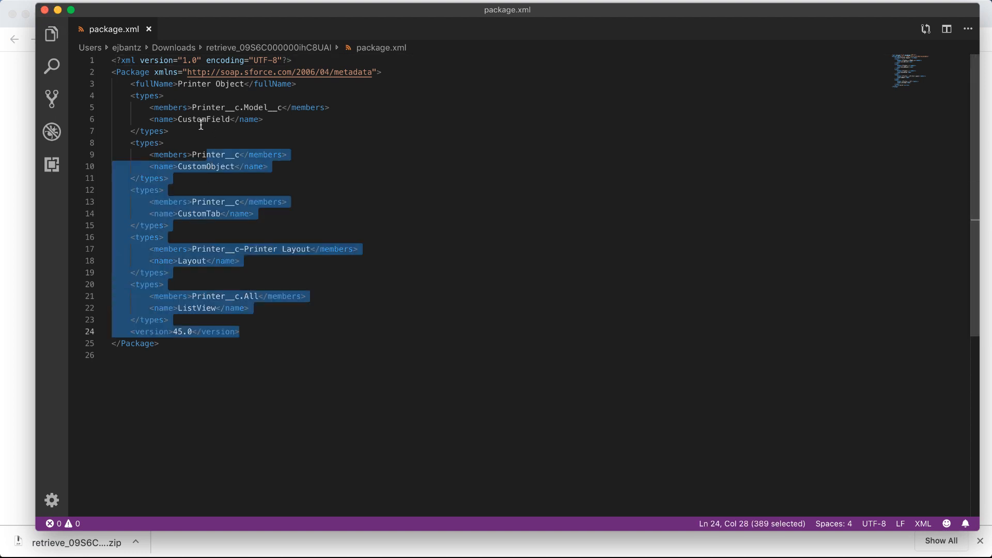
left_click(44, 11)
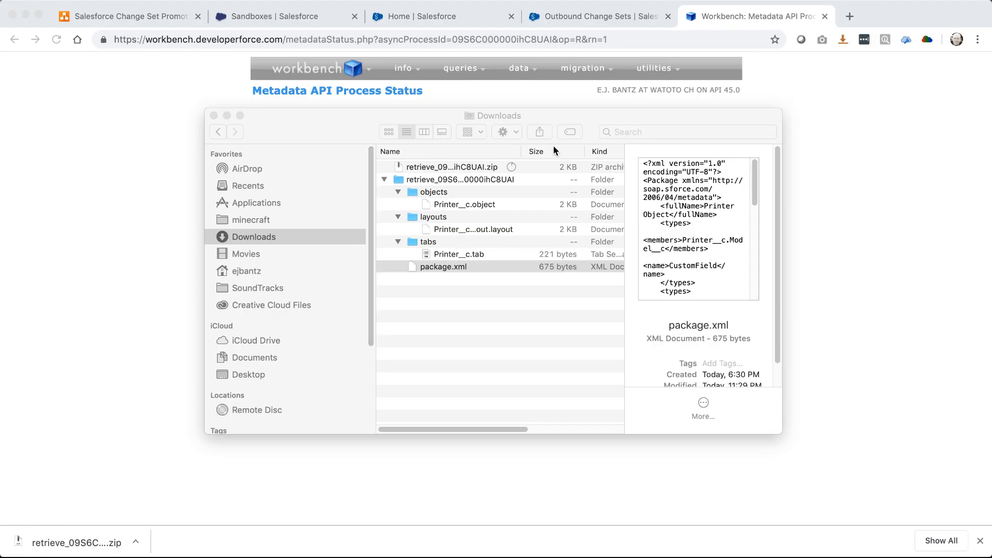
left_click(383, 180)
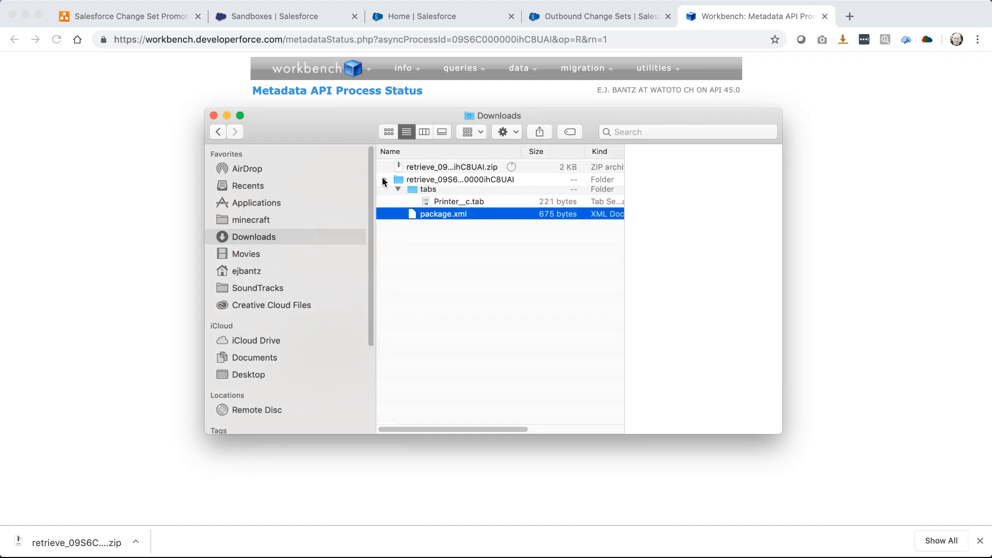
left_click(473, 169)
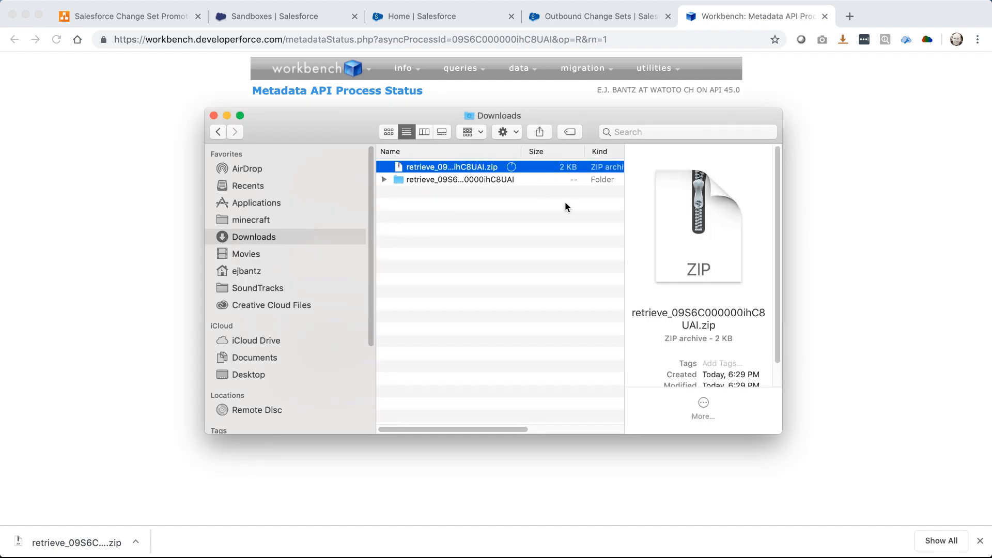
Log out of Workbench and close the Home and Outbound Change Sets tabs
left_click(854, 96)
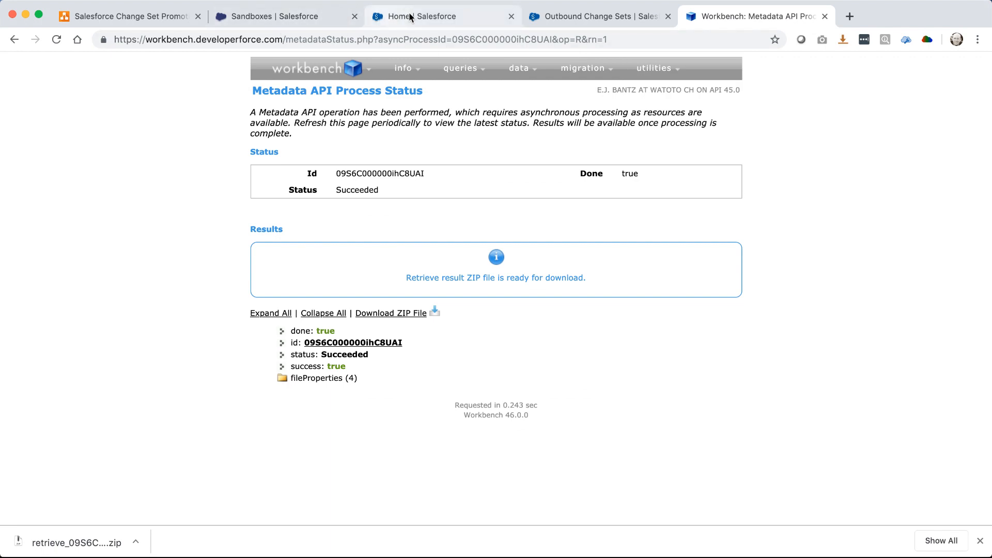
mouse_move(354, 74)
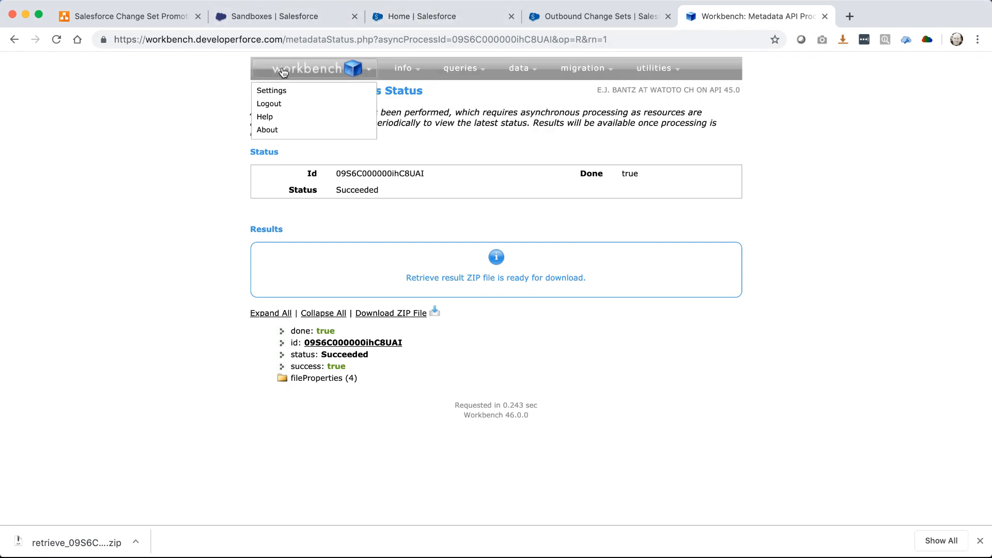
left_click(269, 105)
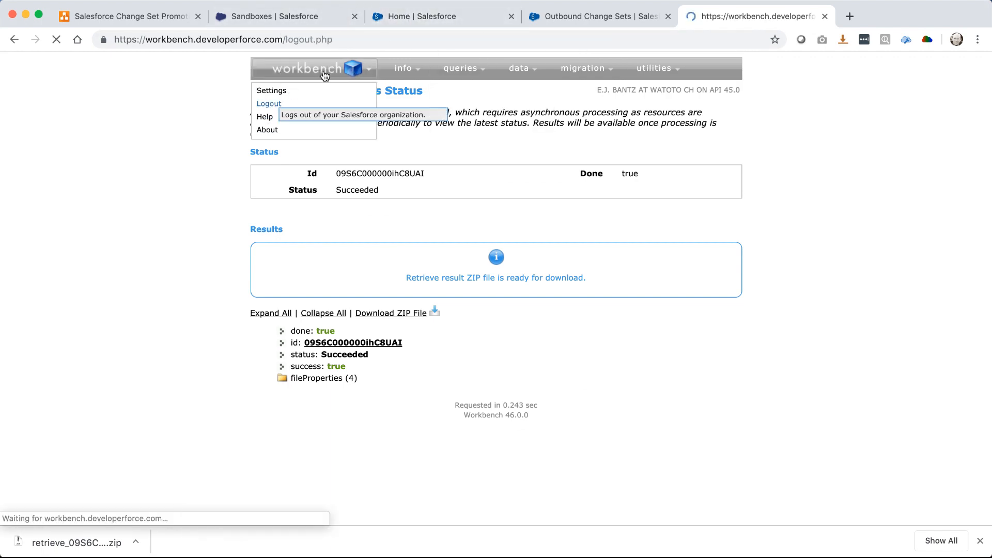
left_click(511, 16)
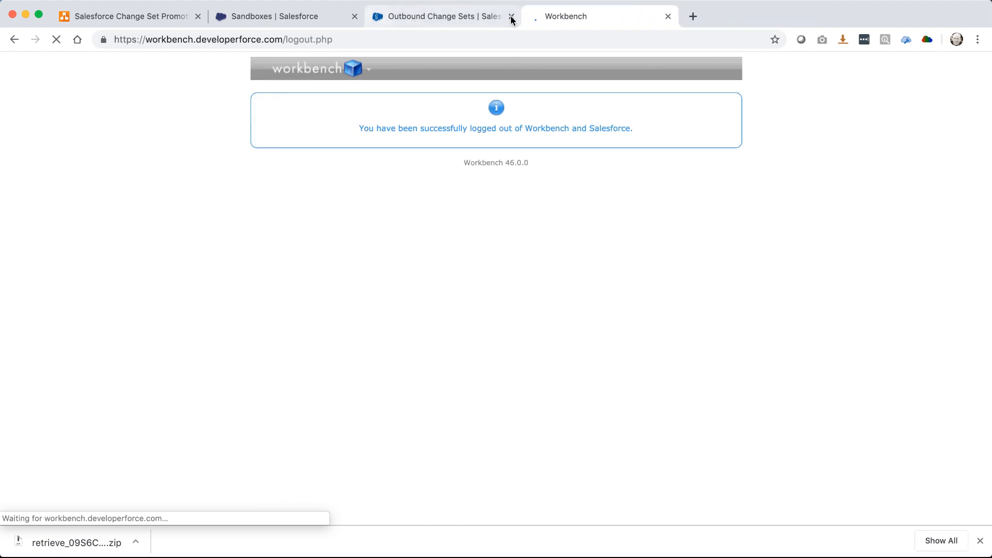
left_click(510, 16)
Log in to the TEST sandbox from the Sandboxes page
left_click(287, 16)
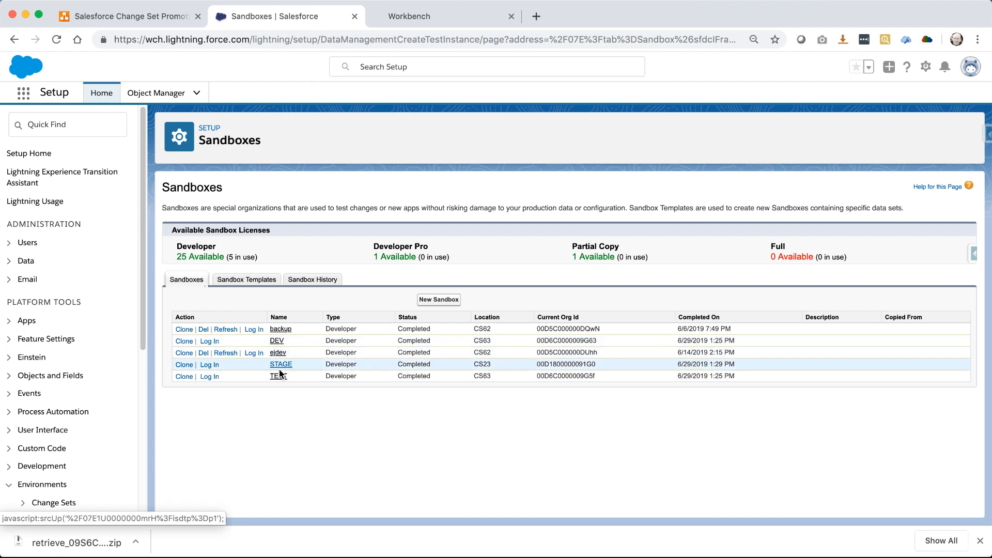
left_click(212, 376)
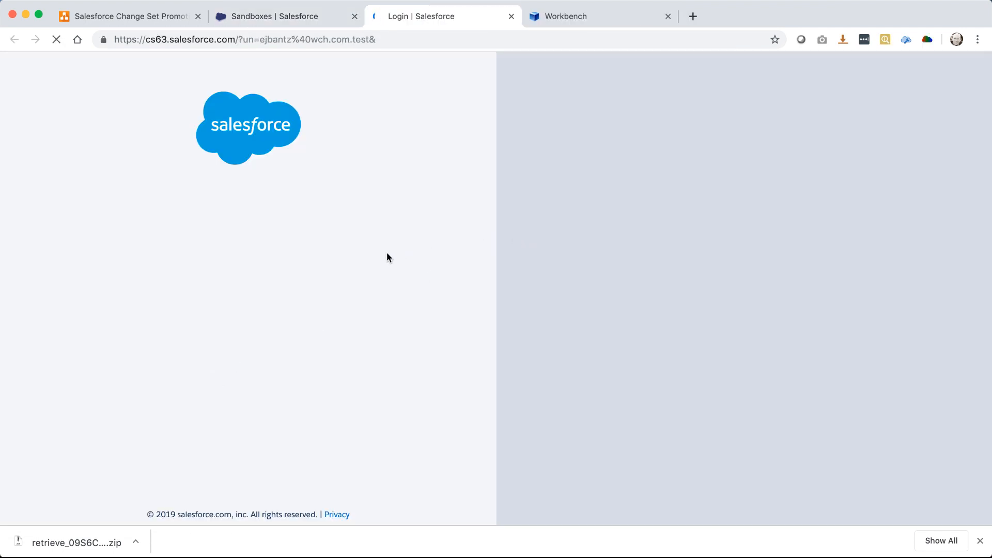
left_click(199, 346)
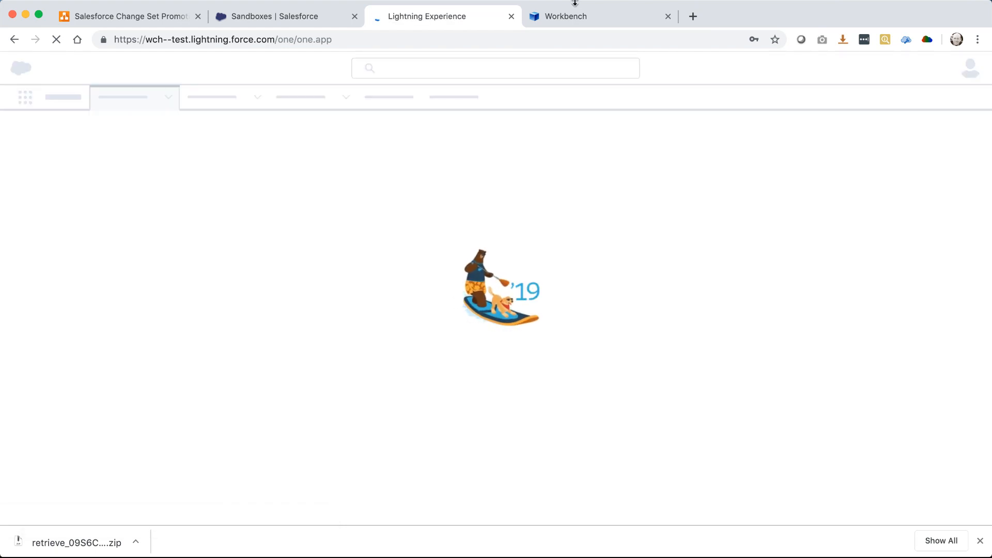
Log into Workbench with the Sandbox environment and open the metadata Deploy page
left_click(566, 17)
left_click(355, 101)
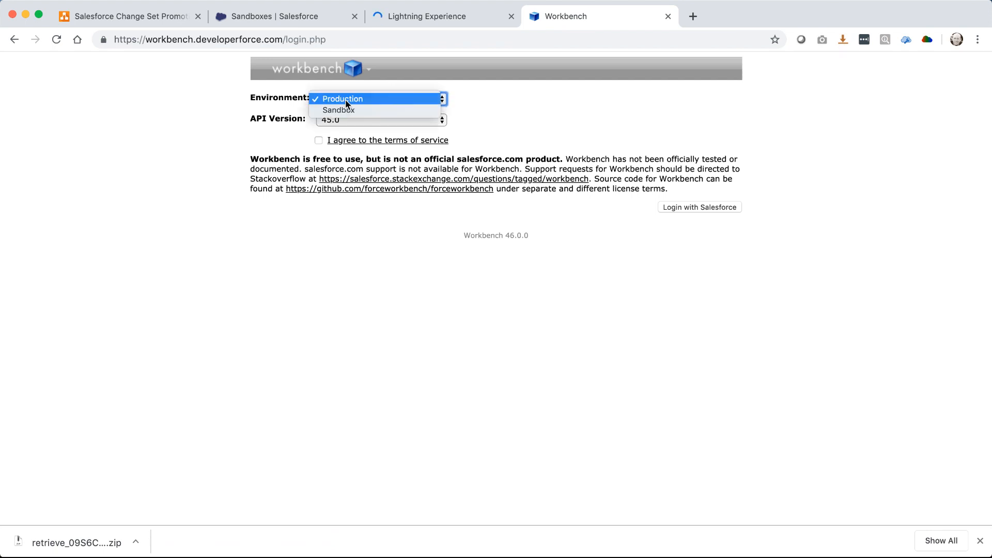
left_click(340, 111)
left_click(319, 140)
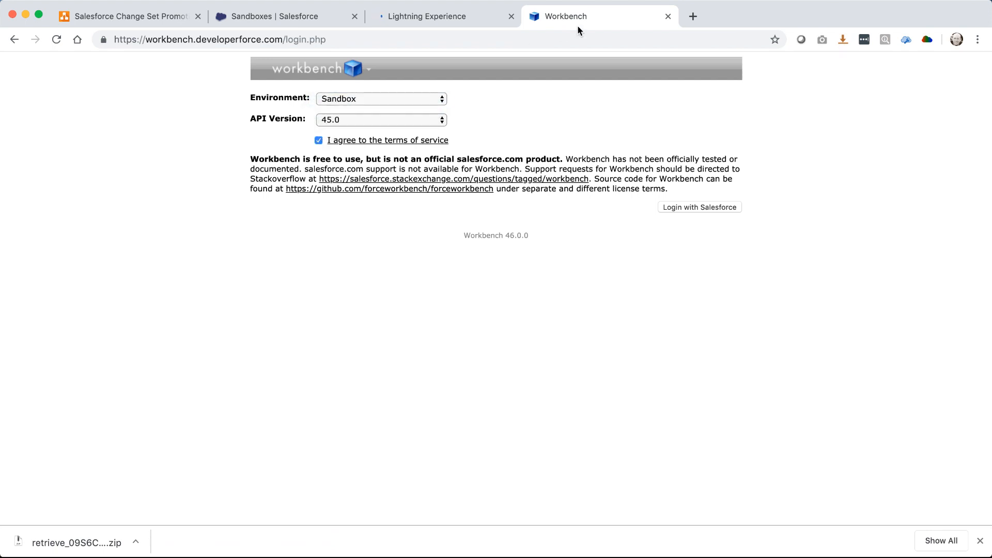
left_click(664, 207)
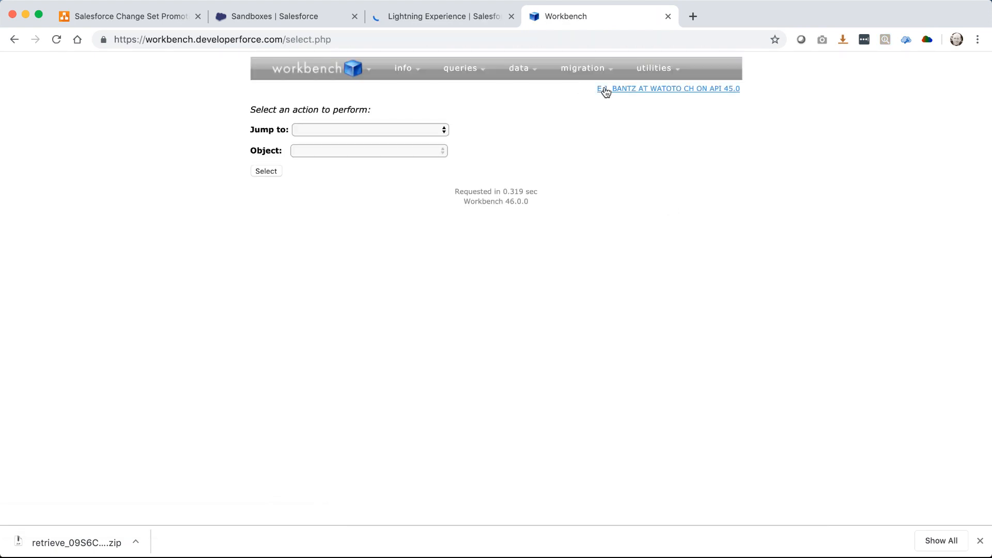
mouse_move(601, 89)
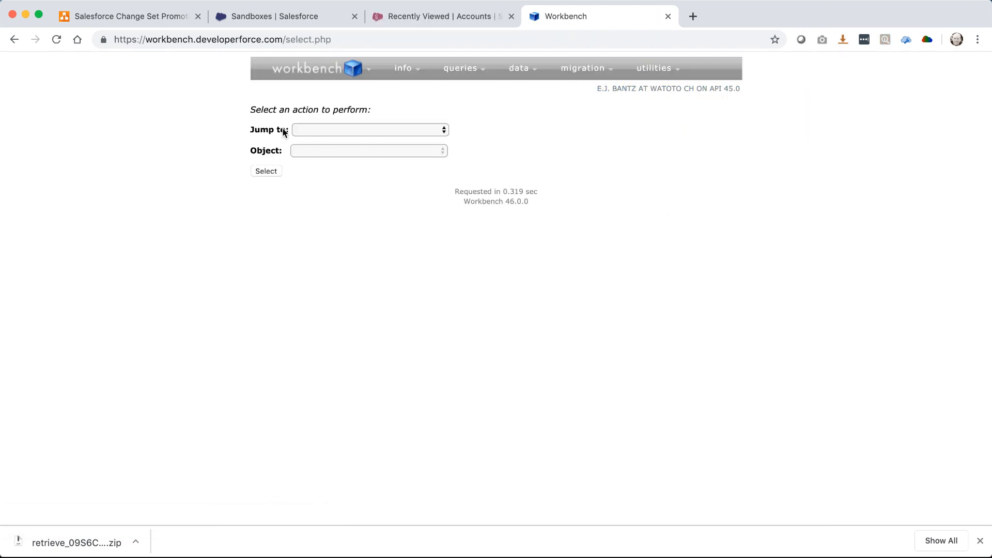
mouse_move(572, 76)
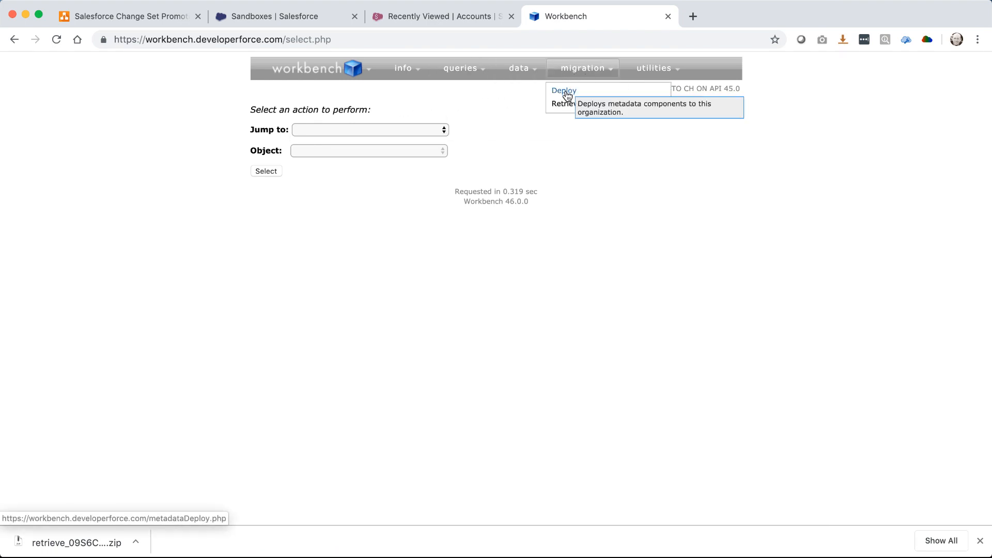
left_click(565, 92)
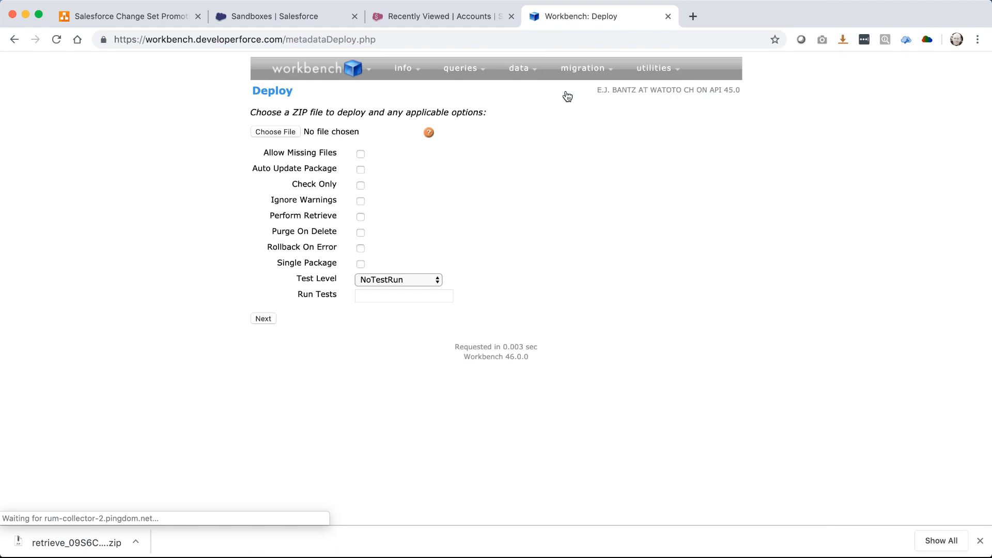
Deploy retrieve_09S6C000000ihC8UAI.zip as a single package and confirm success is true
left_click(271, 134)
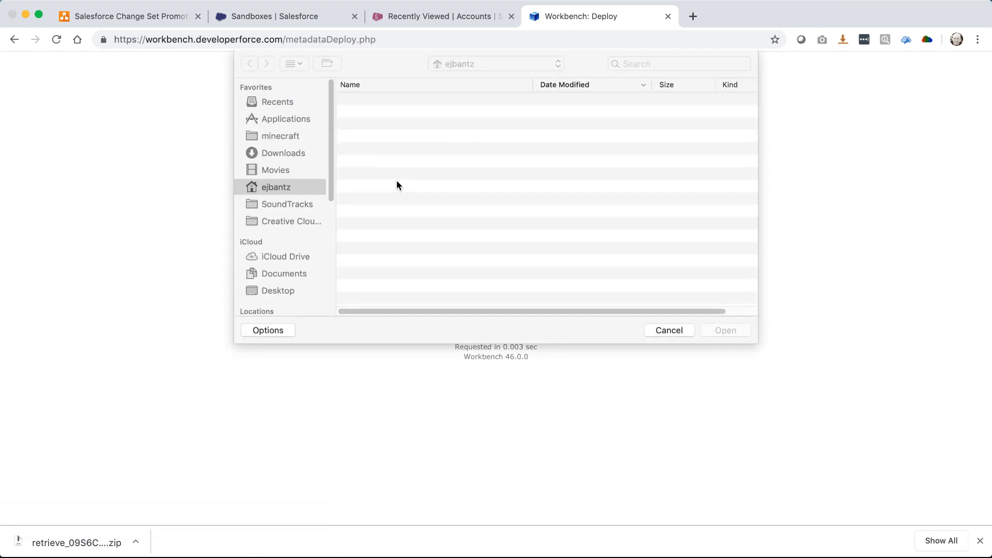
left_click(296, 154)
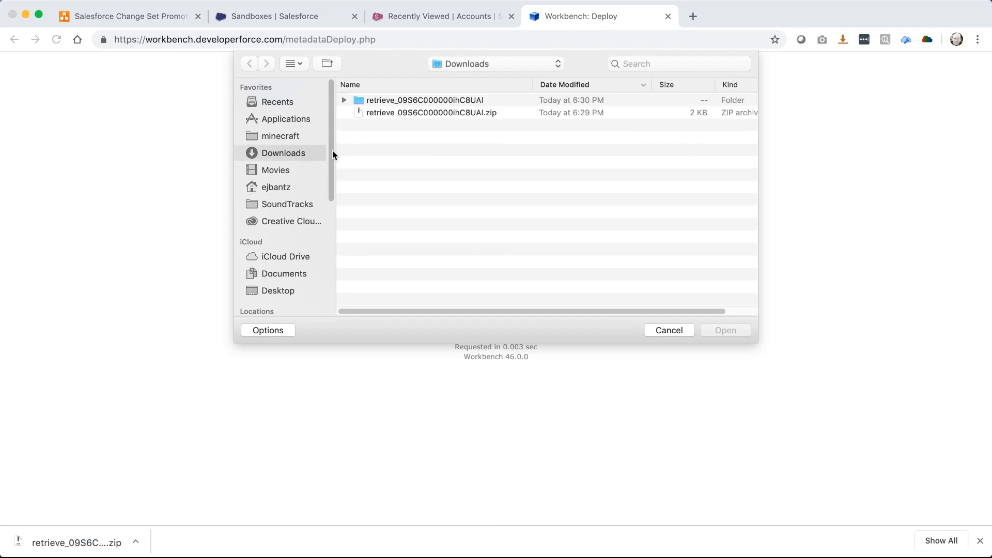
double_click(416, 112)
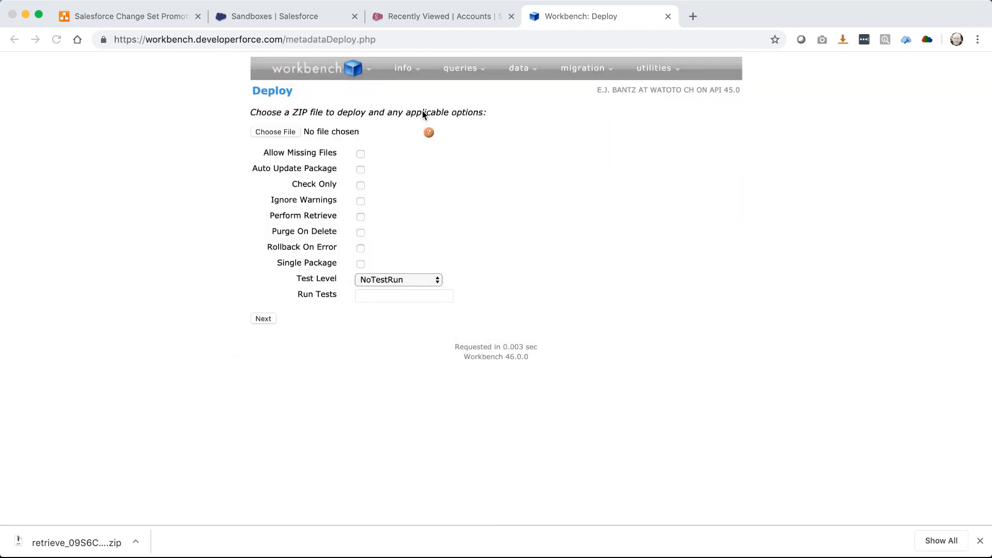
left_click(360, 264)
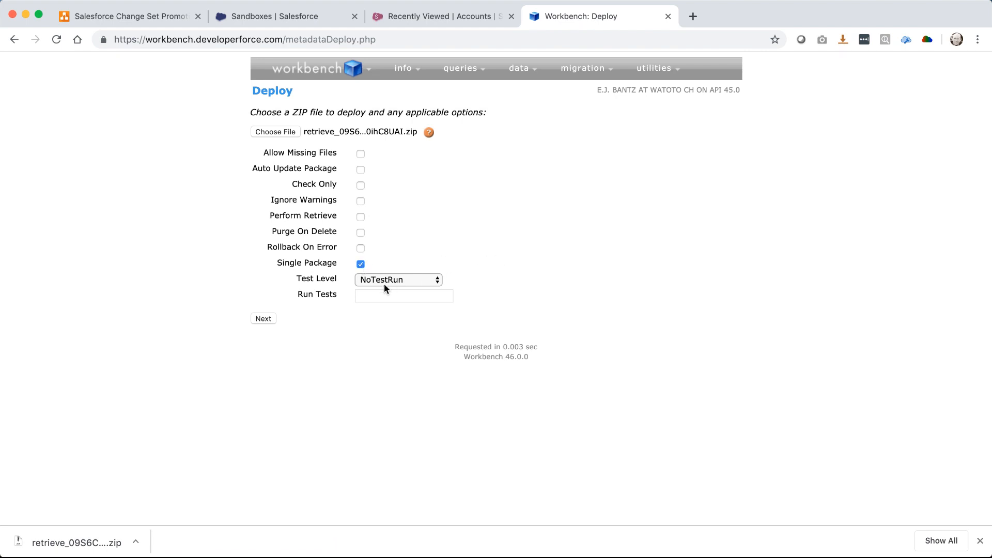
left_click(267, 317)
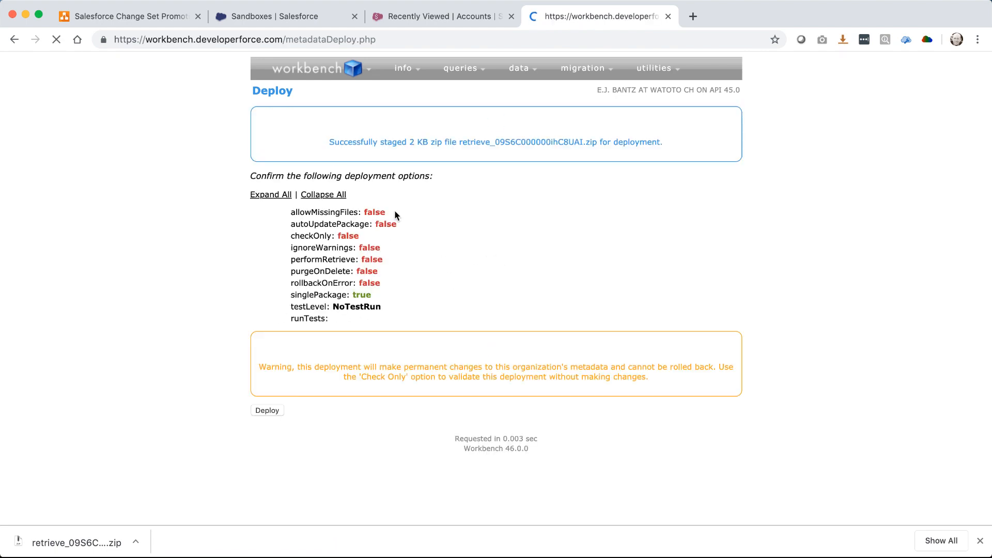
left_click(274, 410)
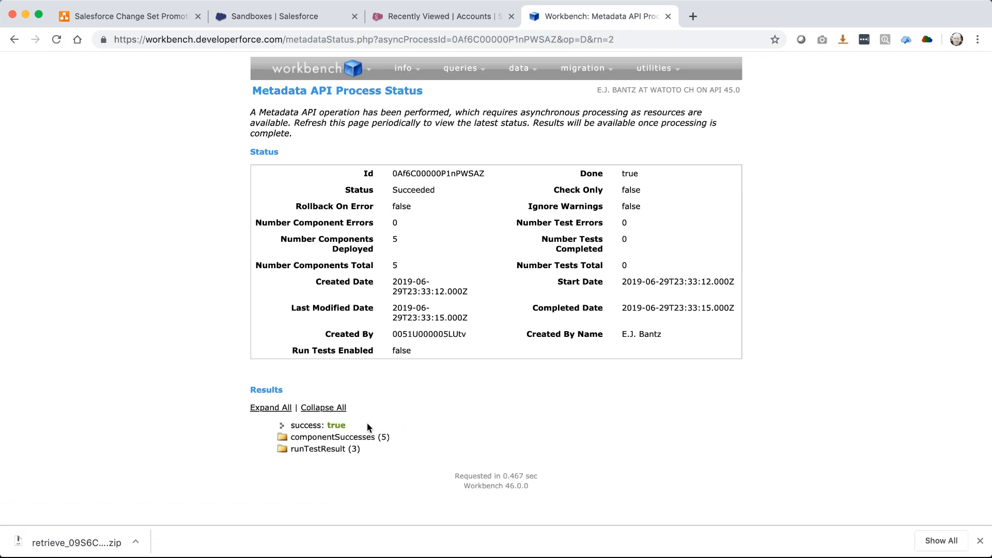
left_click_drag(367, 425, 328, 425)
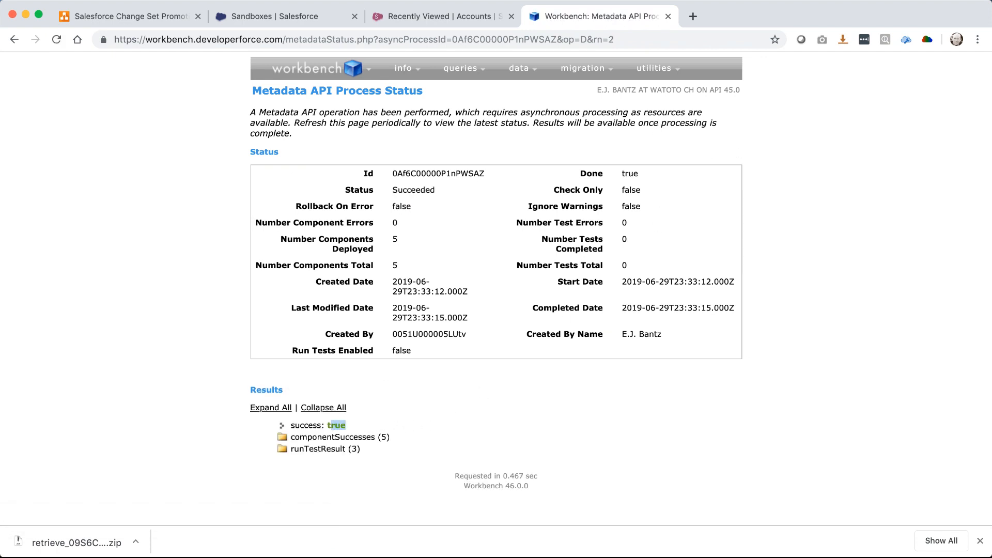
left_click(273, 15)
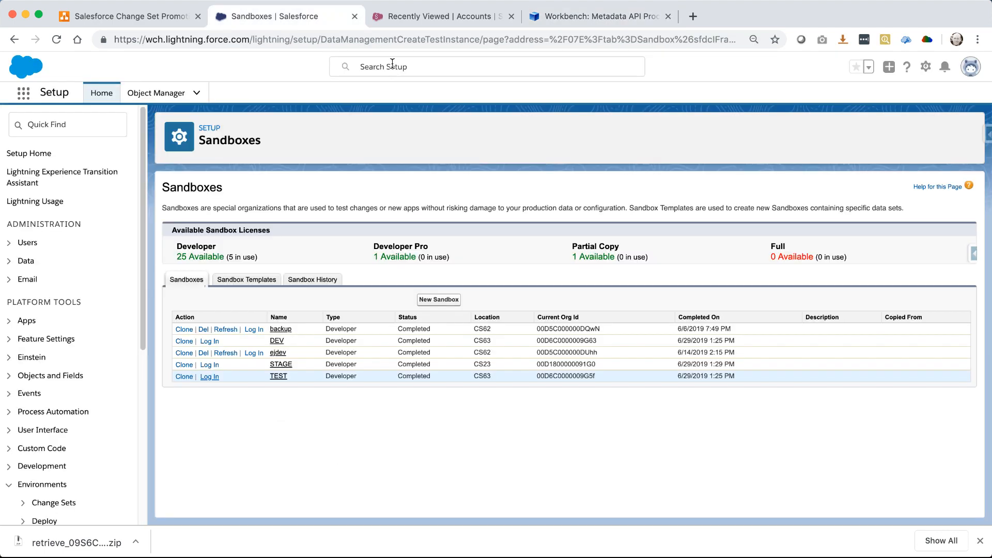
Open Deployment Status via Quick Find 'status' and check the 6/12/2019 6:07 PM latest deploy
left_click(62, 124)
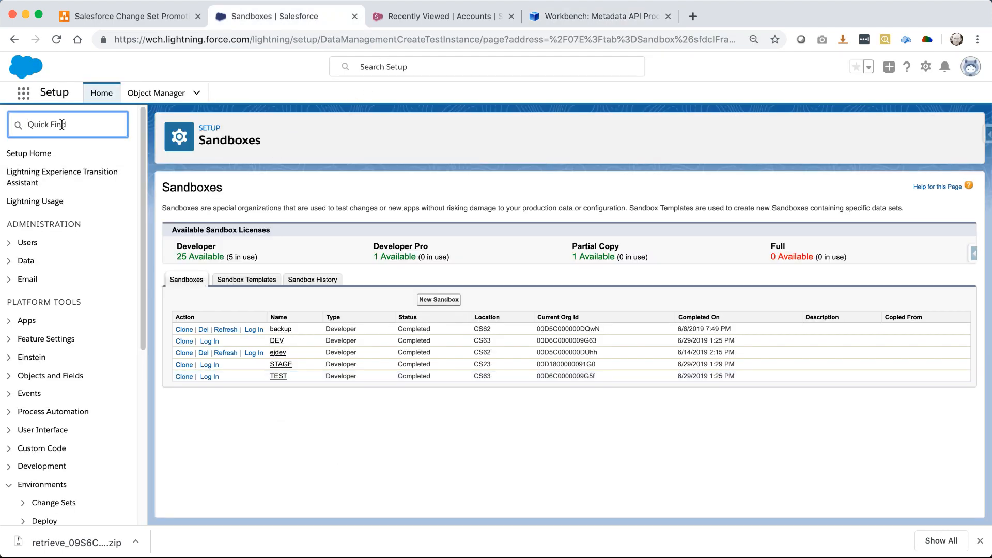
type("status")
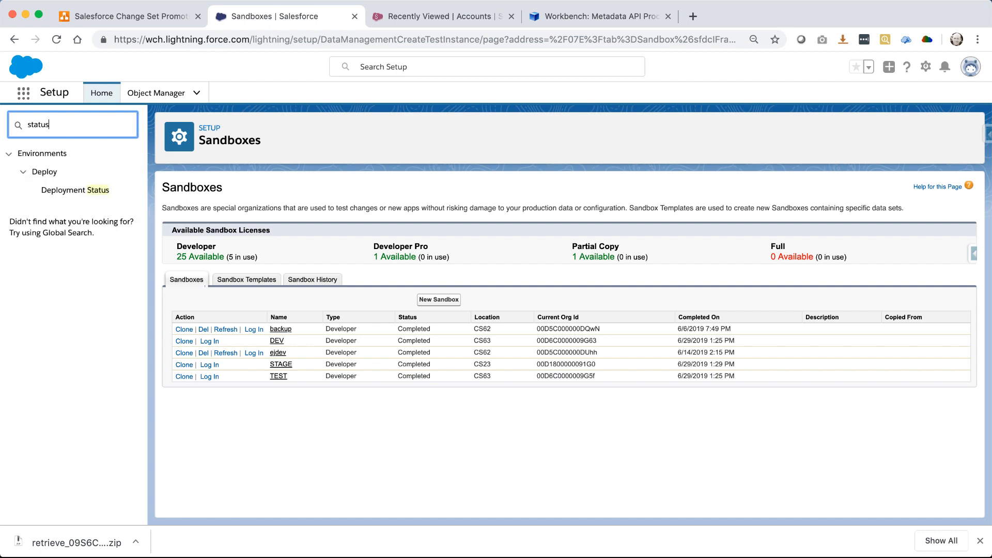
left_click(62, 194)
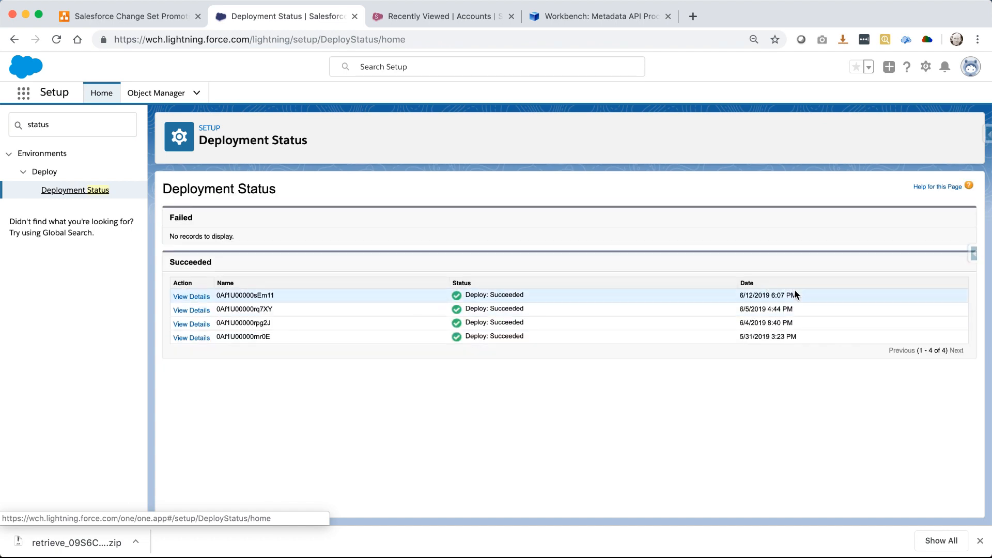
left_click_drag(798, 295, 730, 297)
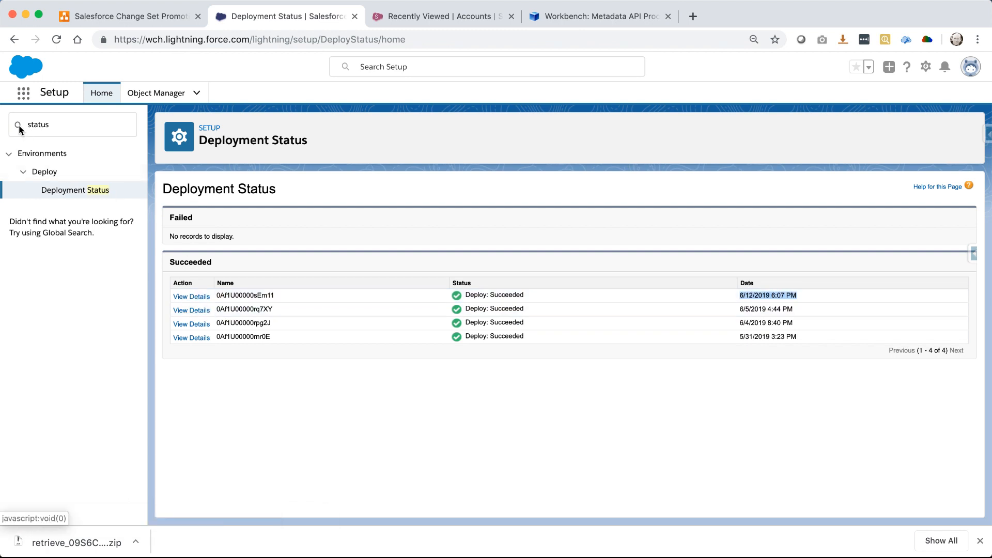
left_click(899, 0)
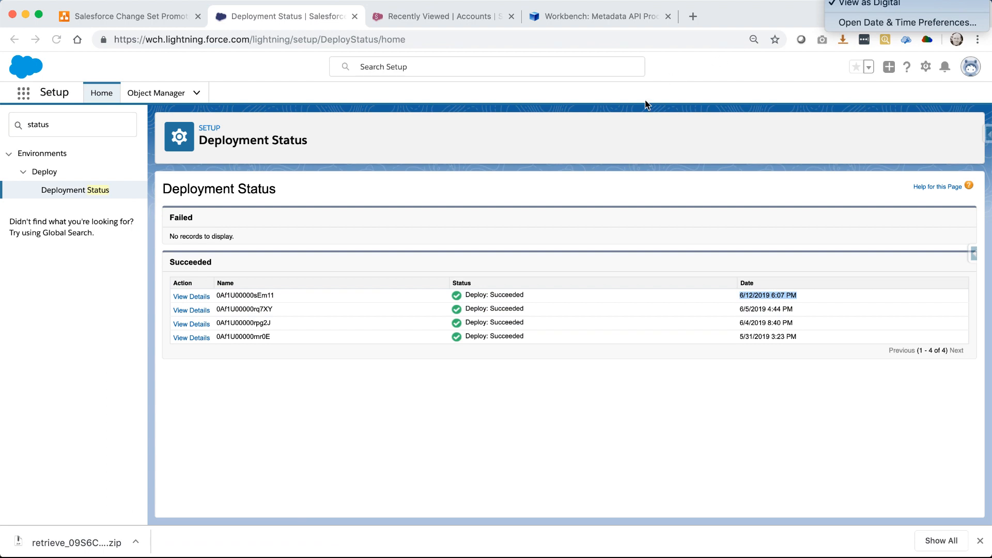
In the TEST sandbox, open Setup and find Deployment Status via Quick Find 'status'
left_click(439, 14)
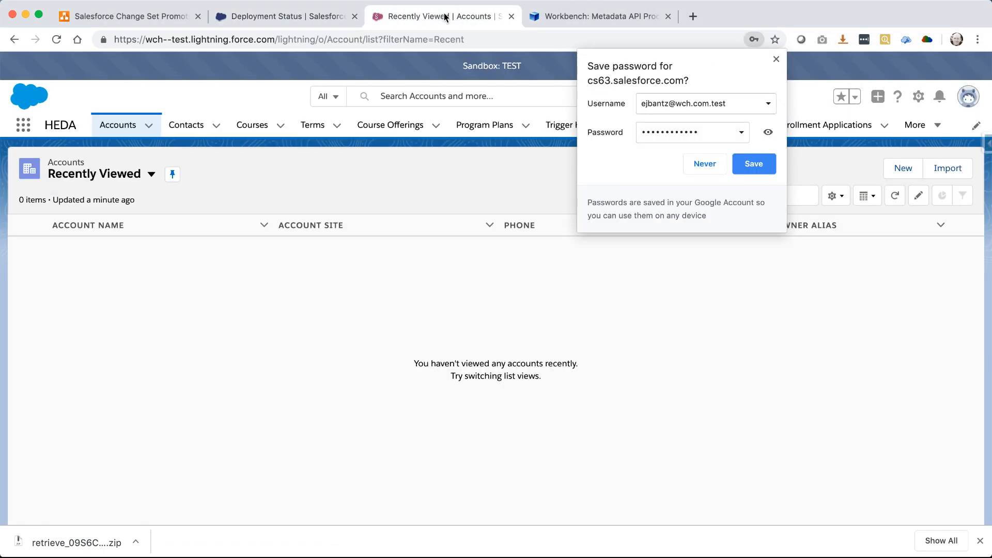
left_click(706, 164)
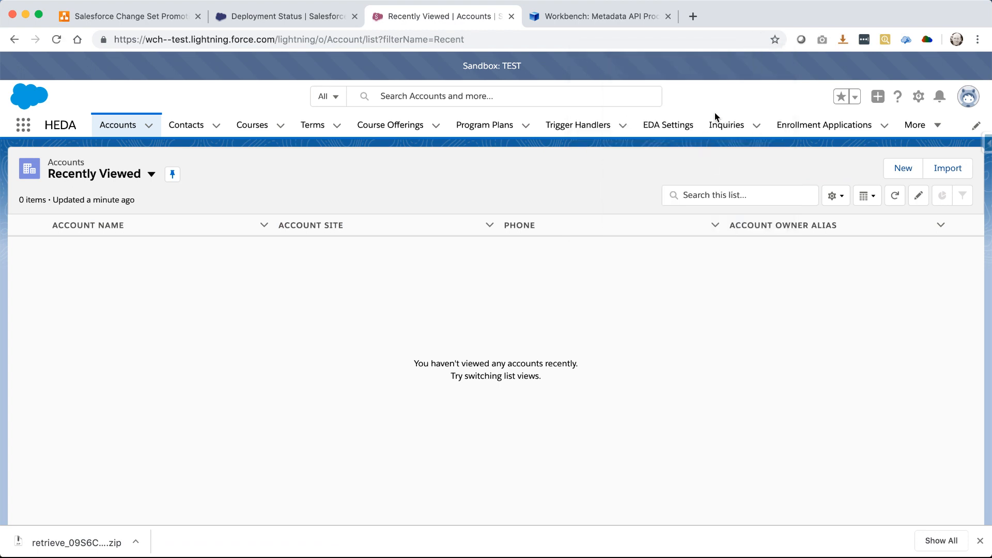
left_click(922, 100)
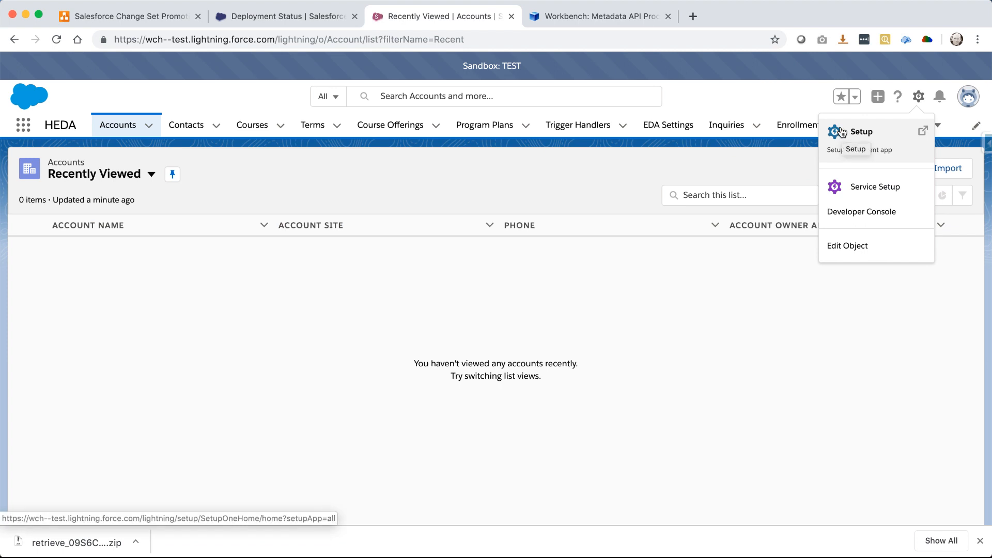
left_click(843, 132)
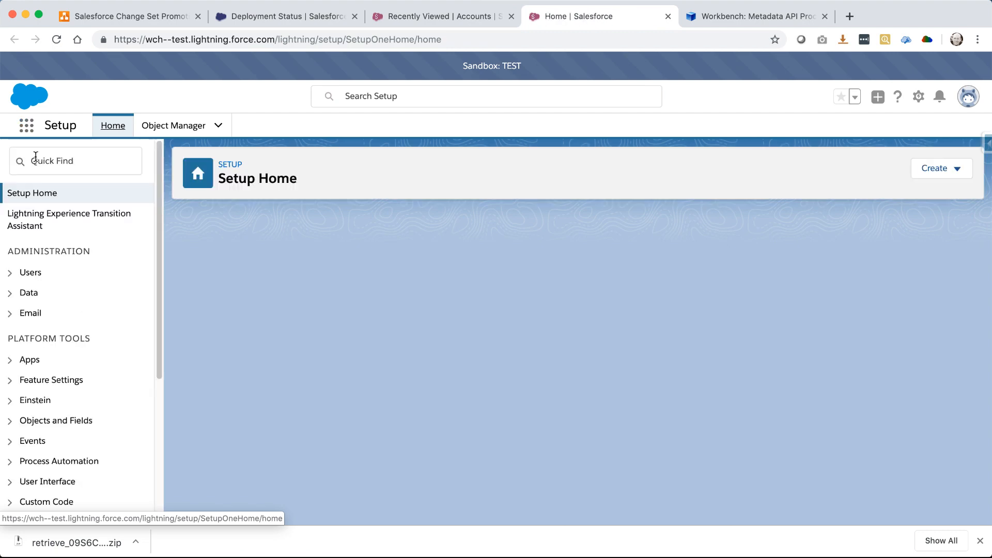
type("st")
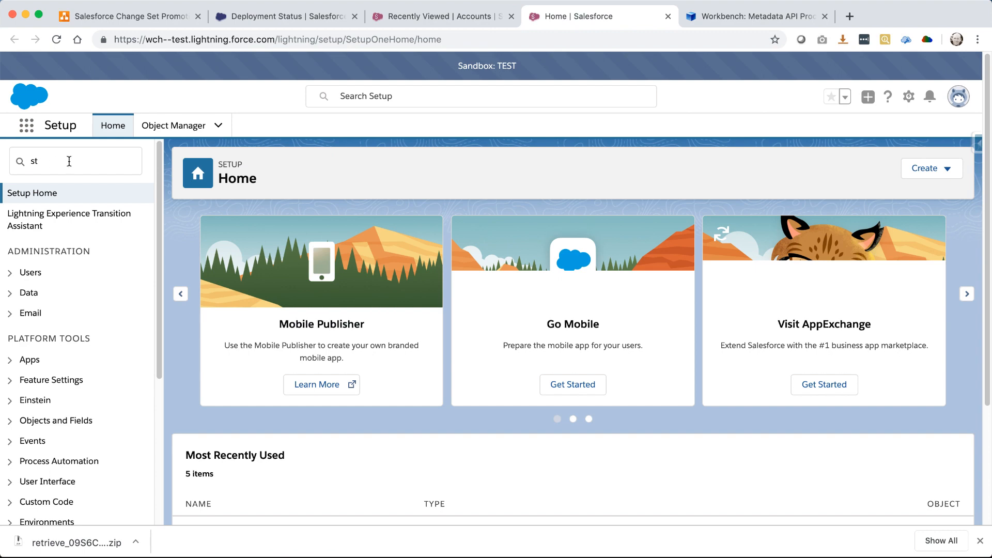
type("at")
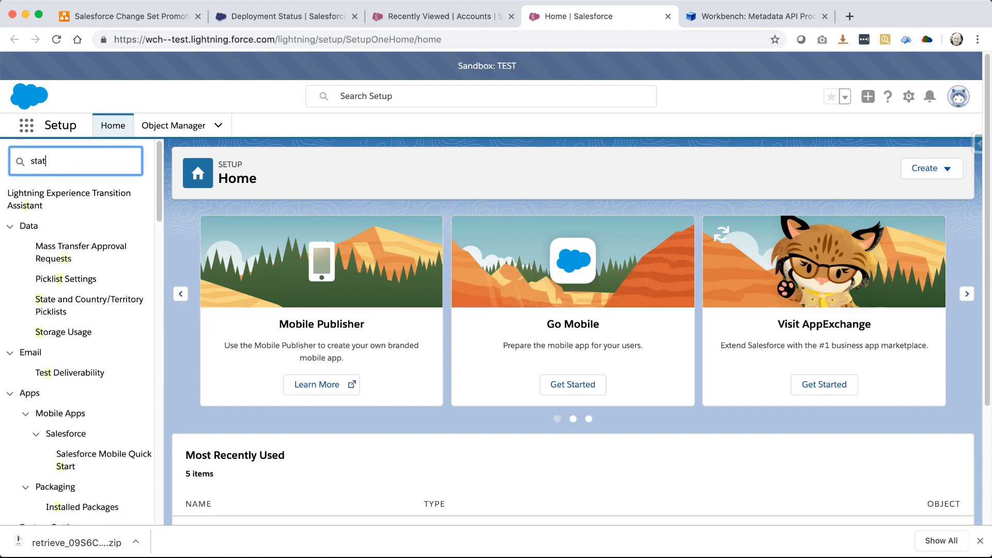
type("us")
left_click(73, 238)
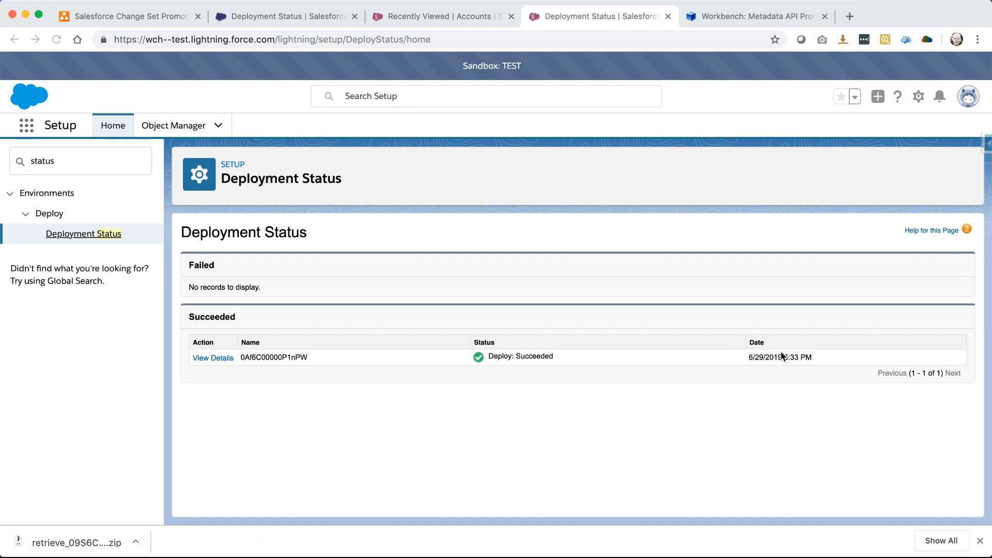
Confirm the 6/29/2019 6:33 PM deployment succeeded, then open Object Manager
left_click_drag(820, 361, 752, 354)
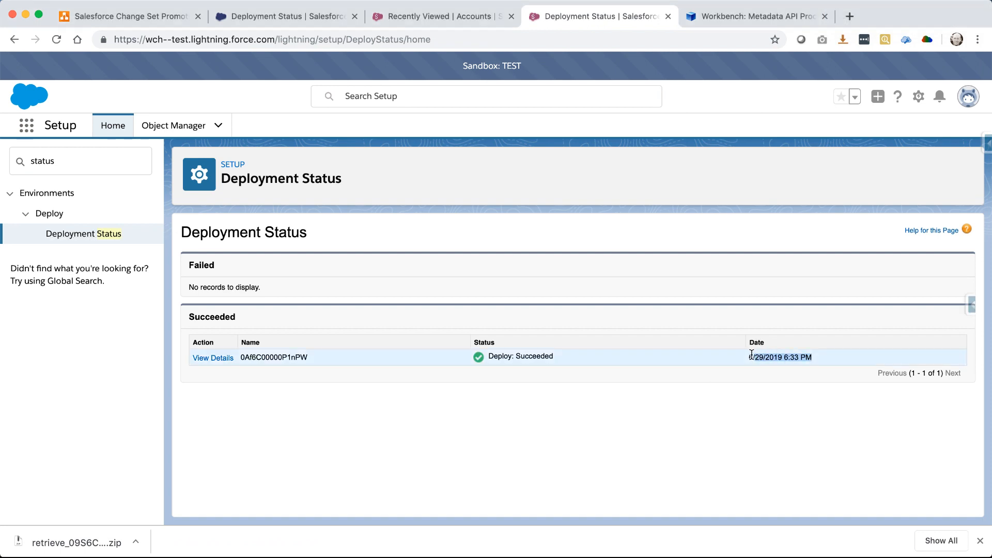
left_click(747, 389)
left_click_drag(563, 352, 487, 351)
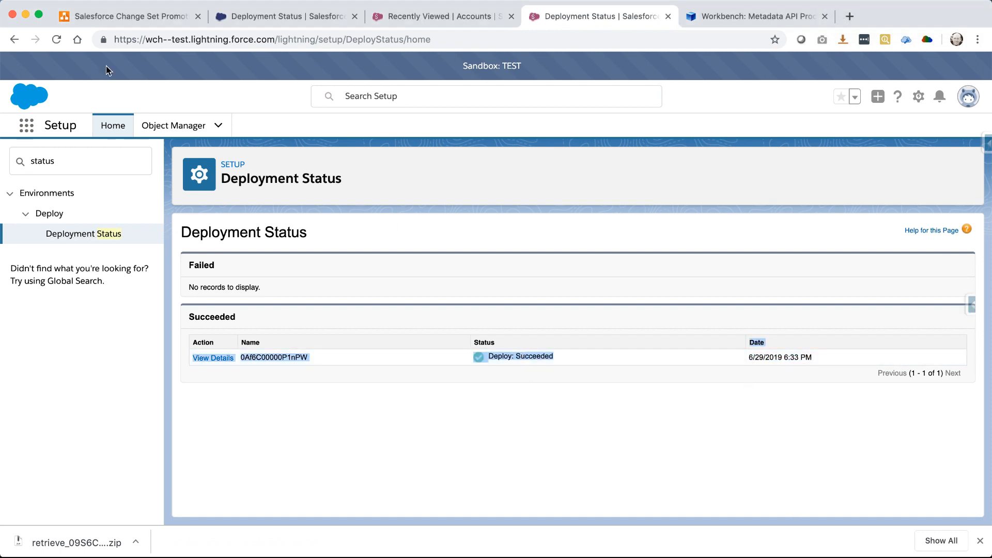
left_click(160, 128)
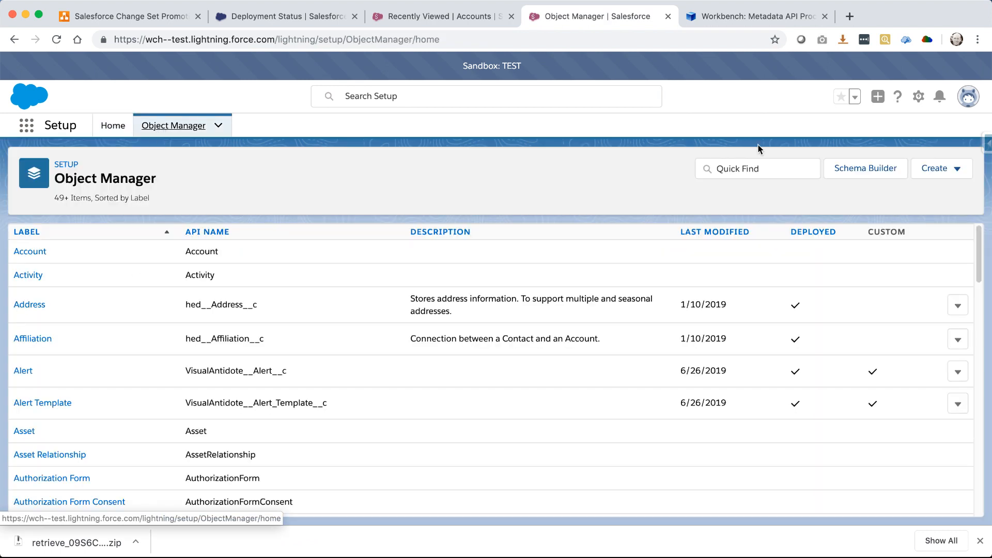
Filter Object Manager for 'print' and point out Printer's last-modified date in the TEST sandbox
left_click(746, 170)
type("print")
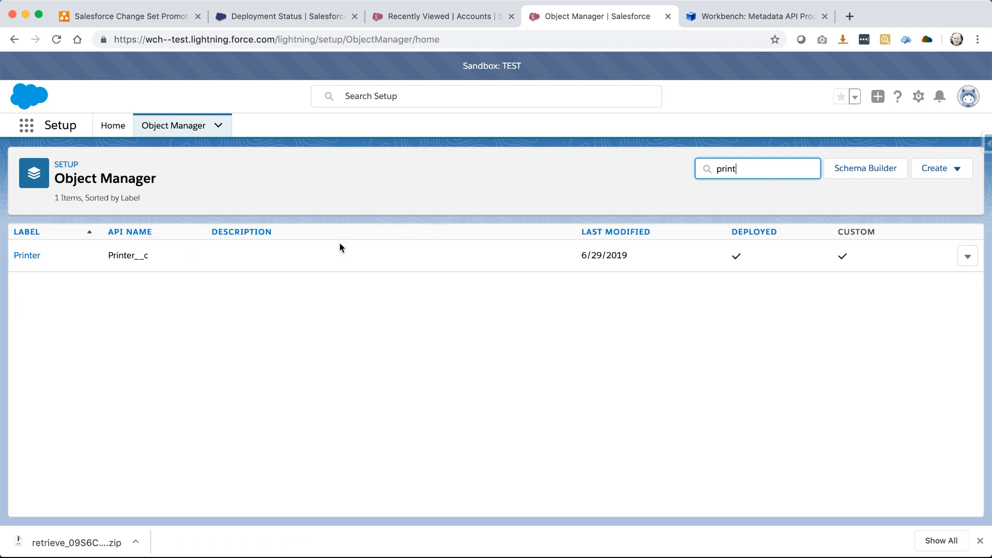
left_click_drag(630, 257, 587, 257)
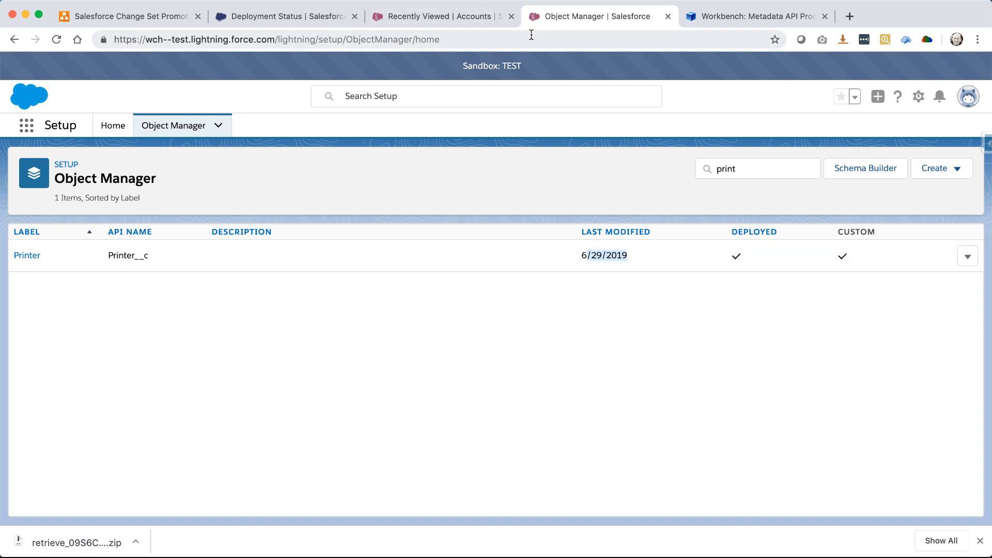
left_click_drag(534, 68, 502, 67)
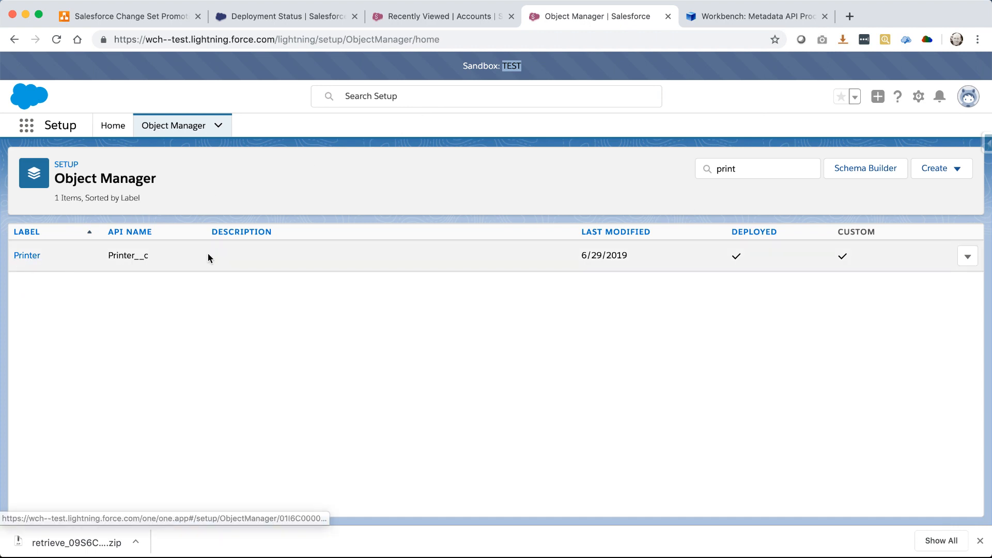
left_click(240, 255)
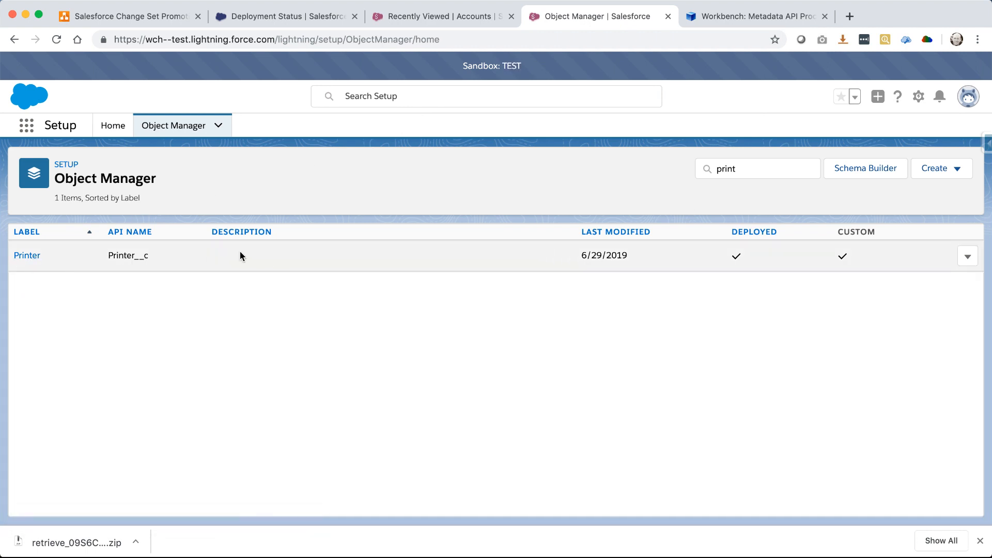
Edit the Printer object's description to 'This was changed in Test.' and save it
left_click(28, 256)
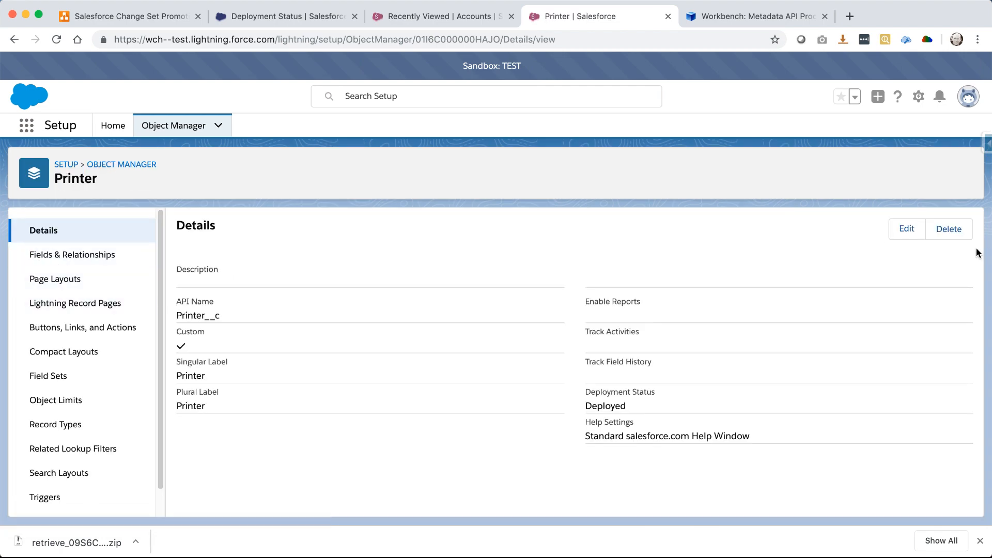
left_click(908, 231)
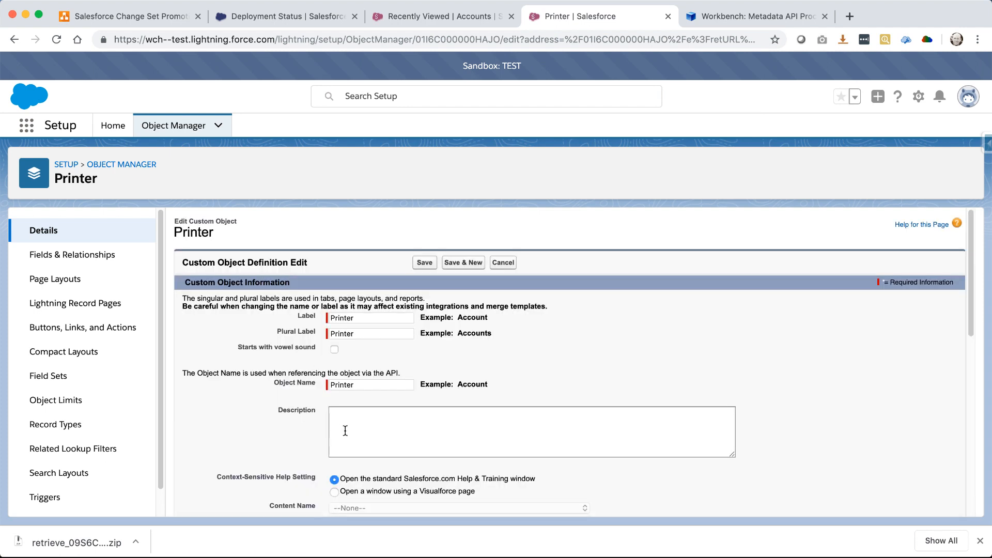
left_click(344, 429)
type("This was changed in Test.")
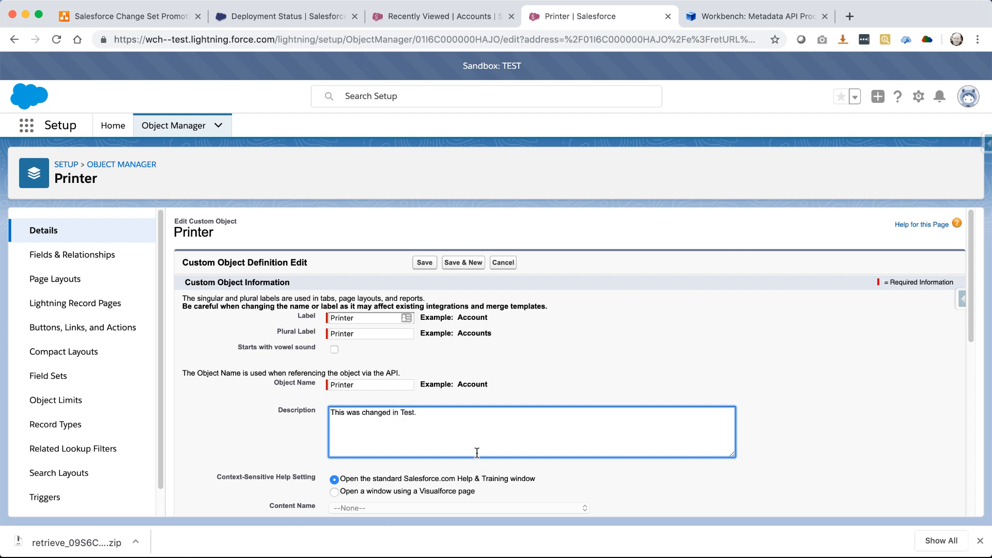
left_click(421, 262)
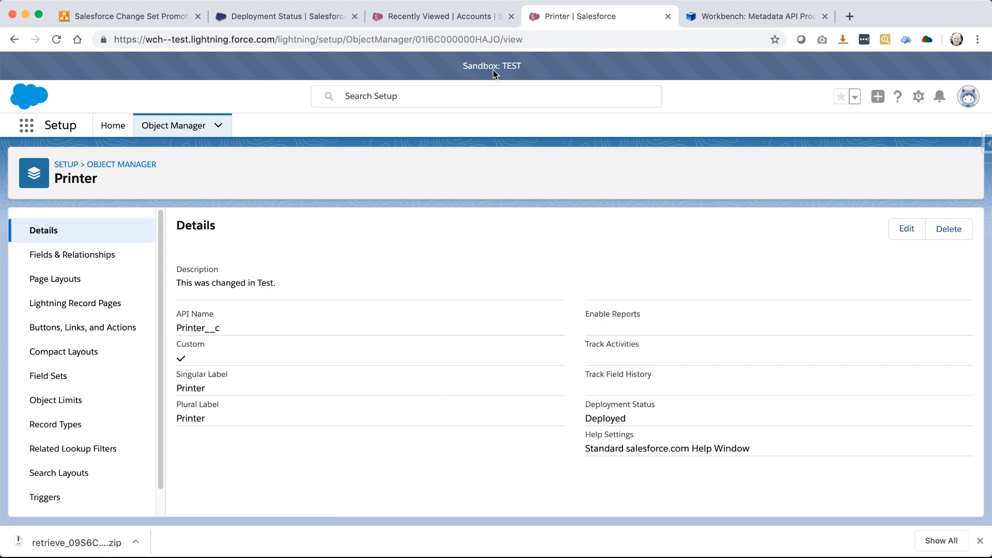
On Workbench's Retrieve page, load retrieve/package.xml as the manifest and stage it as a single package
left_click(774, 17)
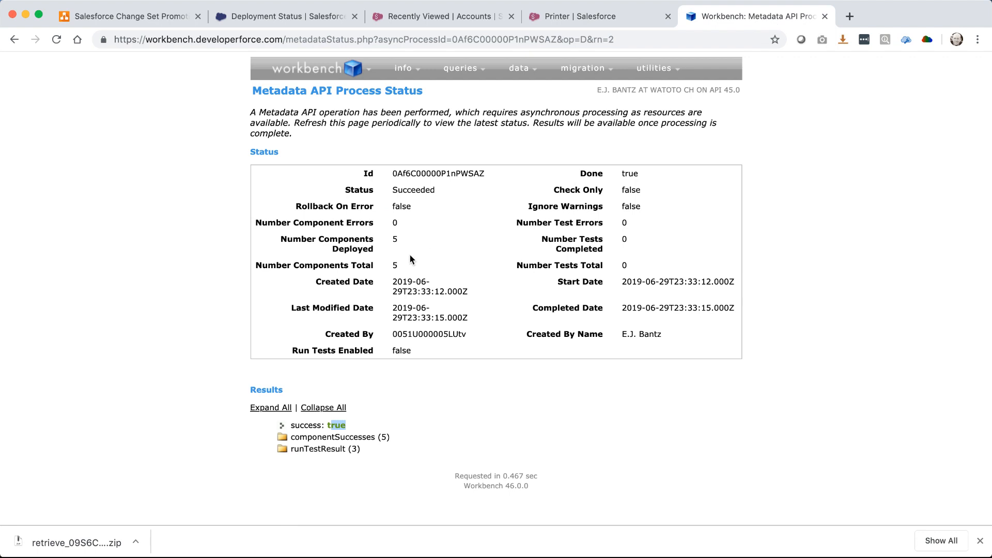
mouse_move(577, 67)
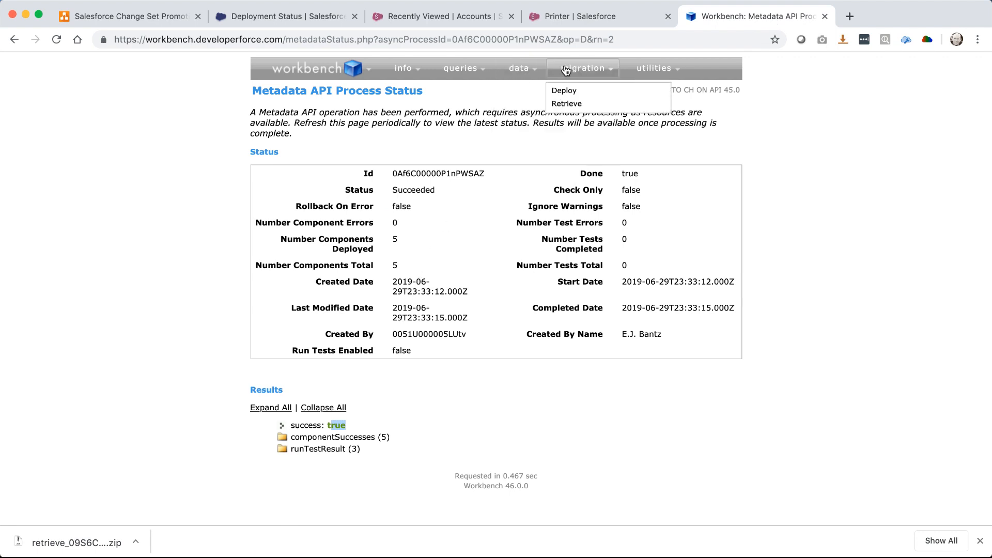
left_click(567, 103)
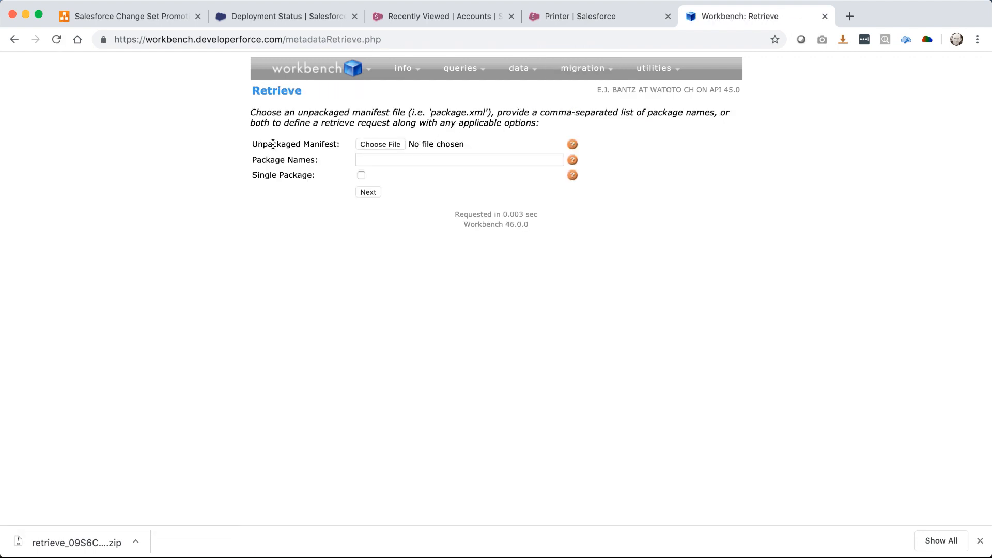
left_click(377, 159)
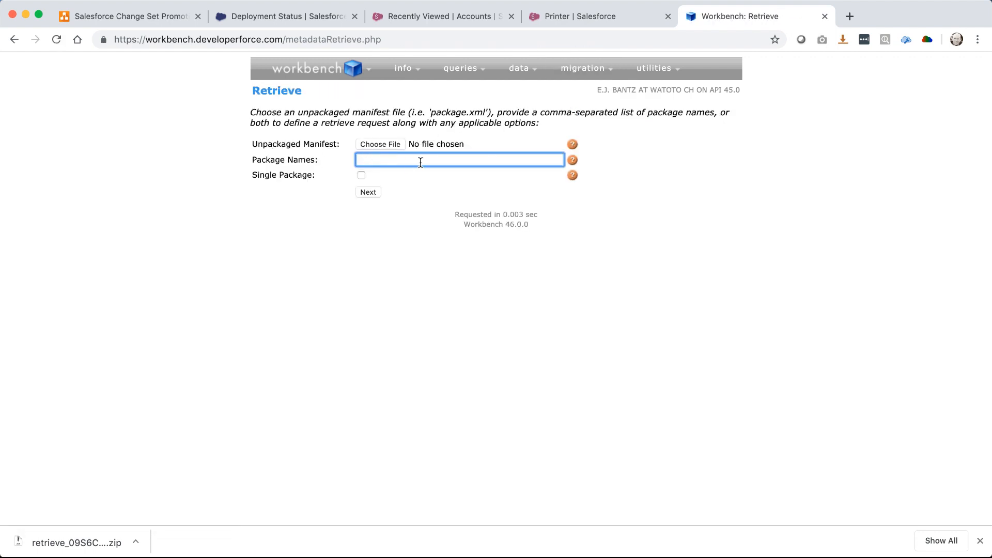
left_click(384, 145)
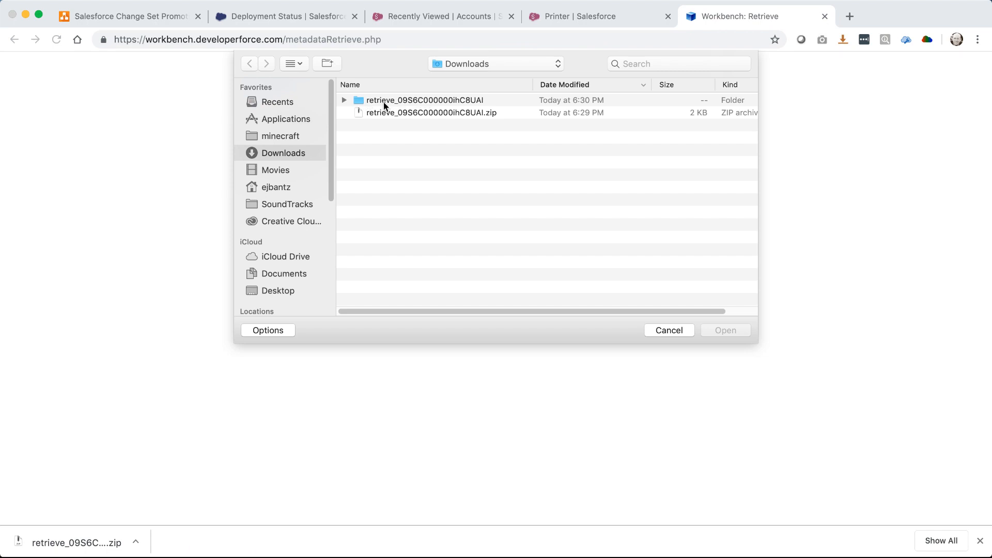
left_click(344, 100)
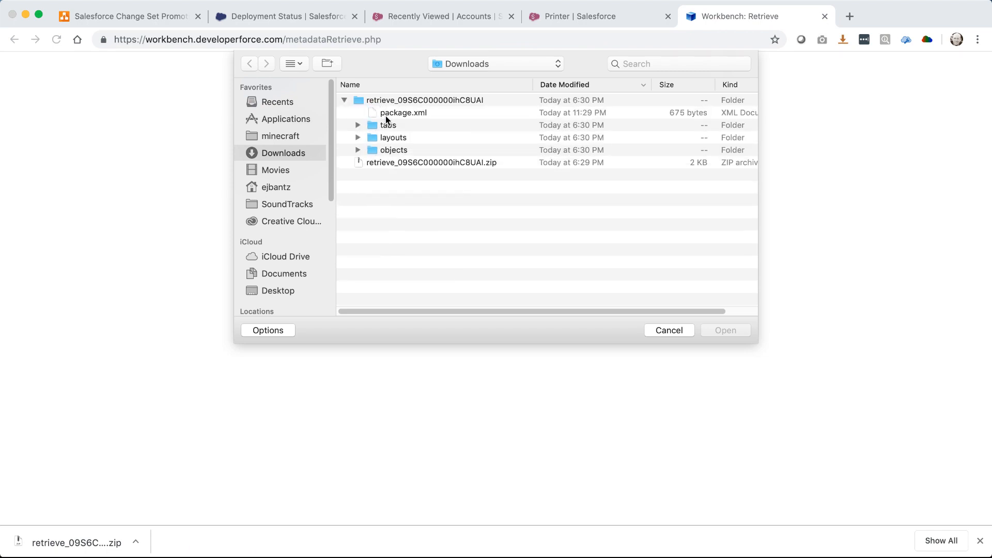
left_click(388, 114)
double_click(405, 110)
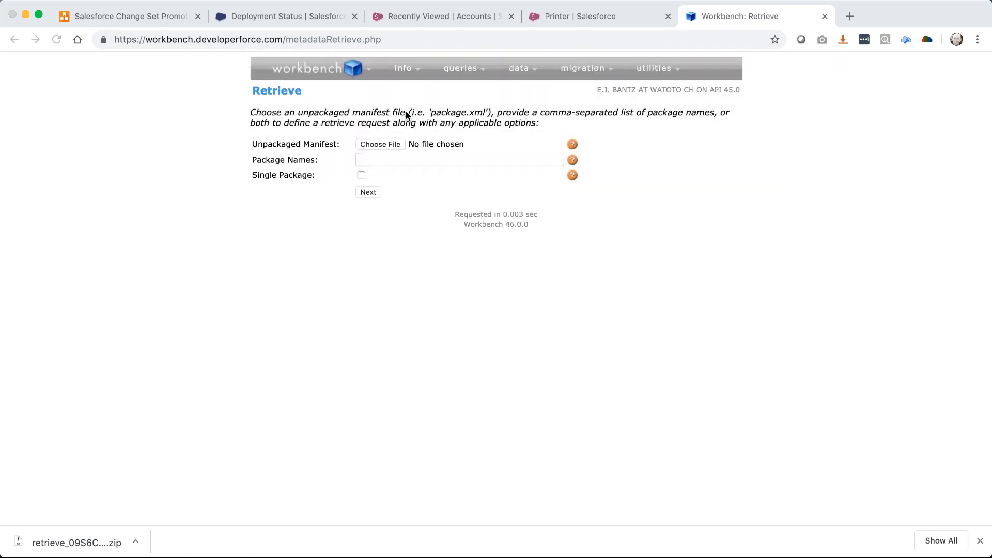
left_click(361, 175)
left_click(373, 192)
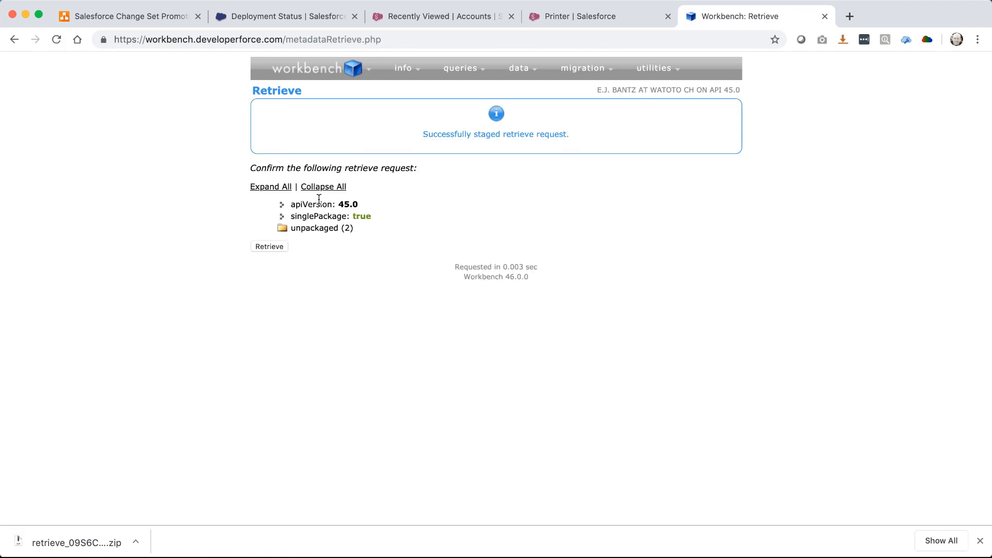
Run the manifest retrieve and download retrieve_09S6C000000f4inUAA.zip into Downloads
left_click(274, 249)
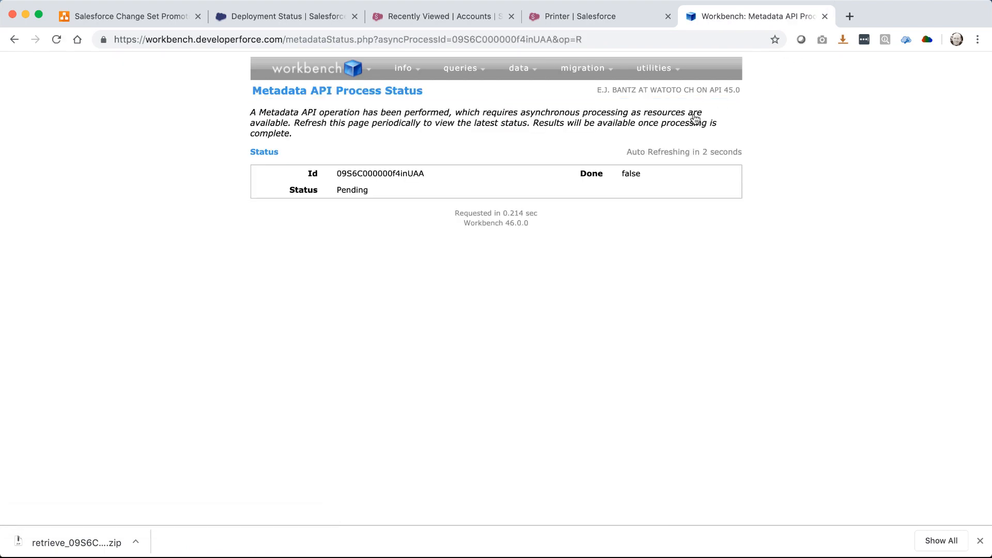
left_click_drag(684, 115, 923, 185)
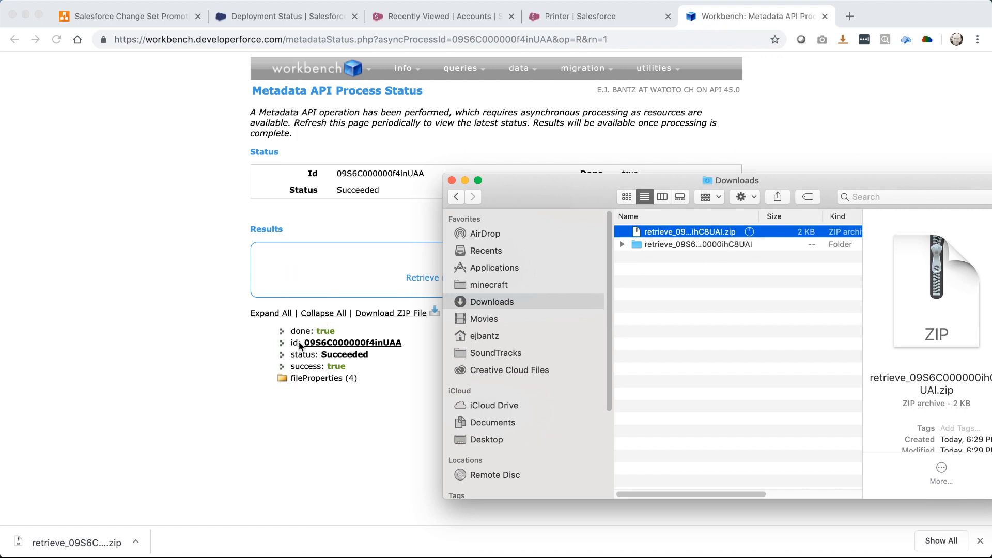
left_click(375, 314)
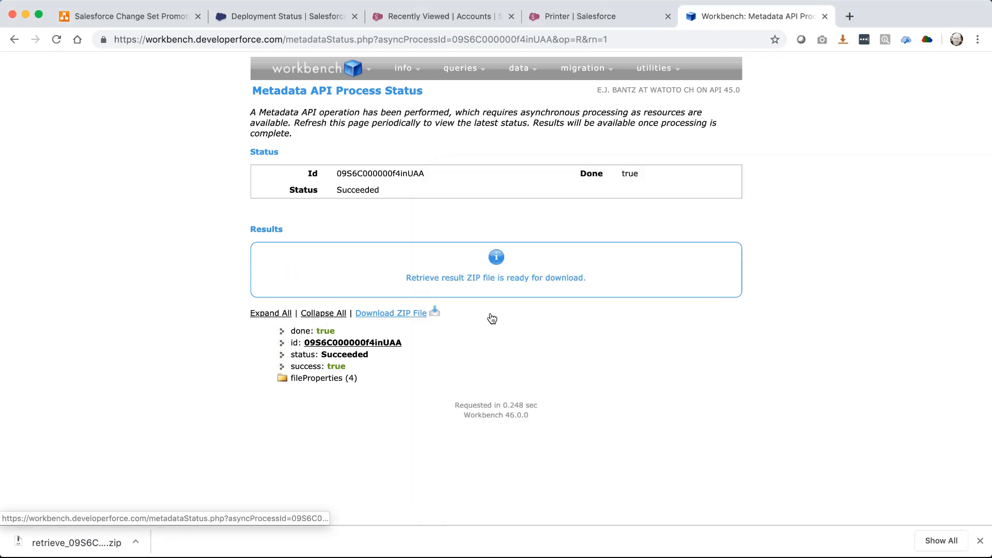
left_click(991, 290)
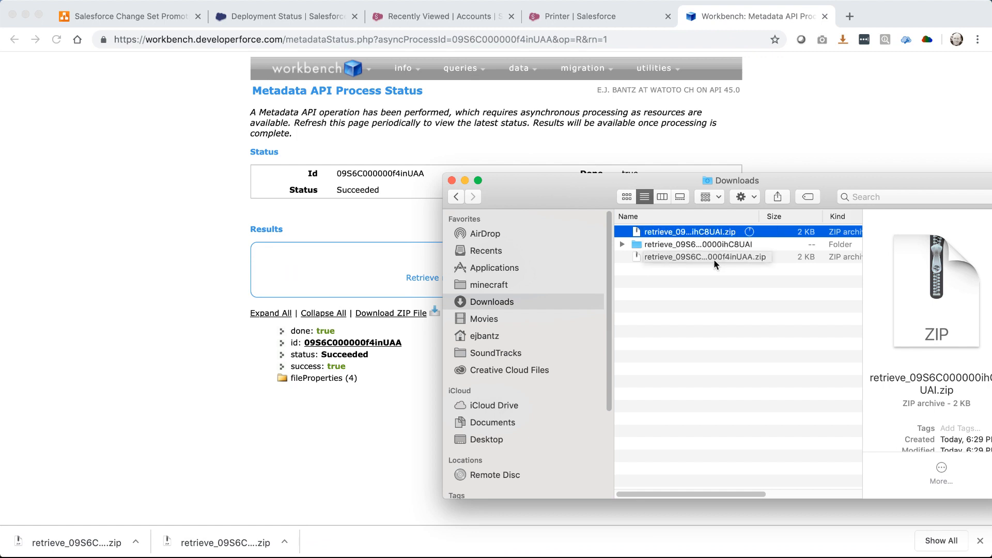
Rename the new retrieve zip to TEST.zip and unzip it into a TEST folder
left_click(705, 256)
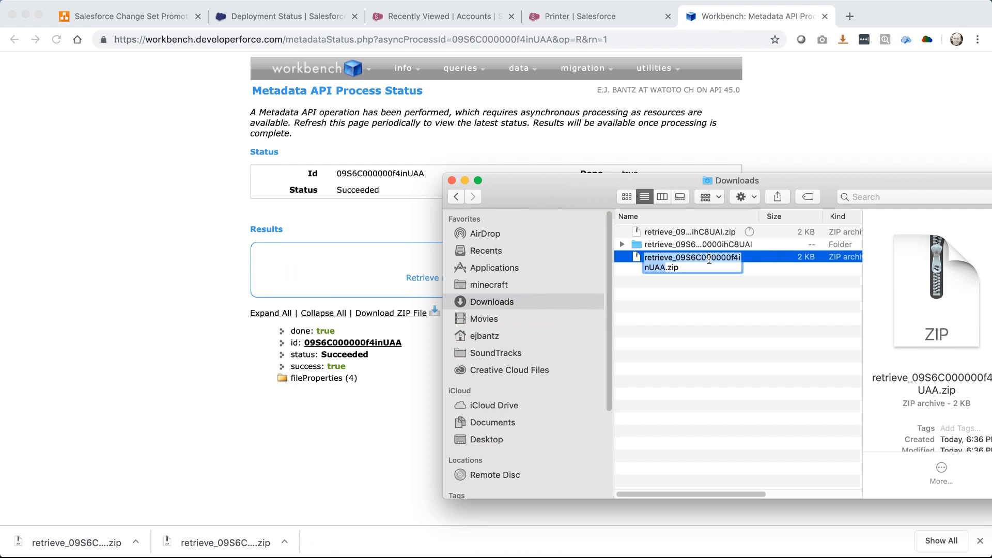
type("TEST")
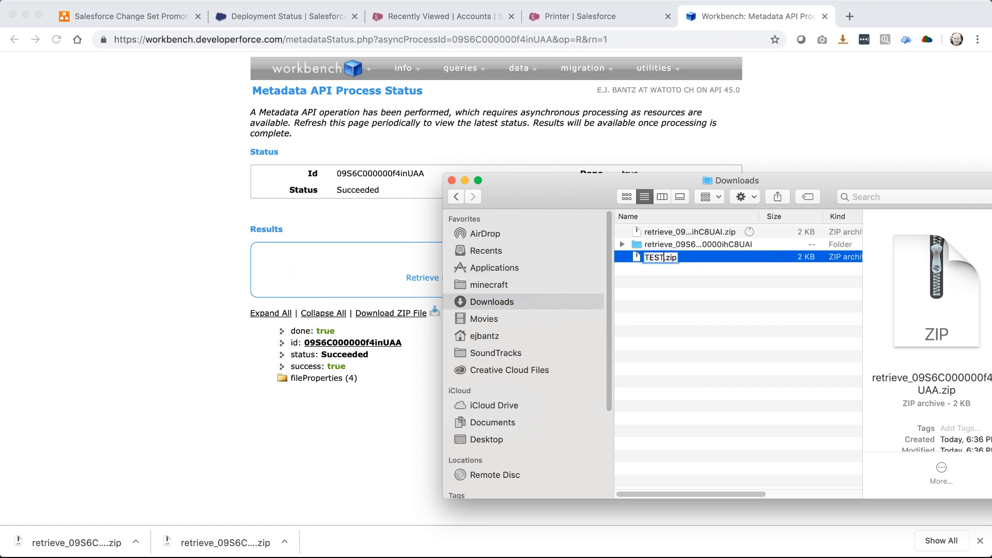
key("Return")
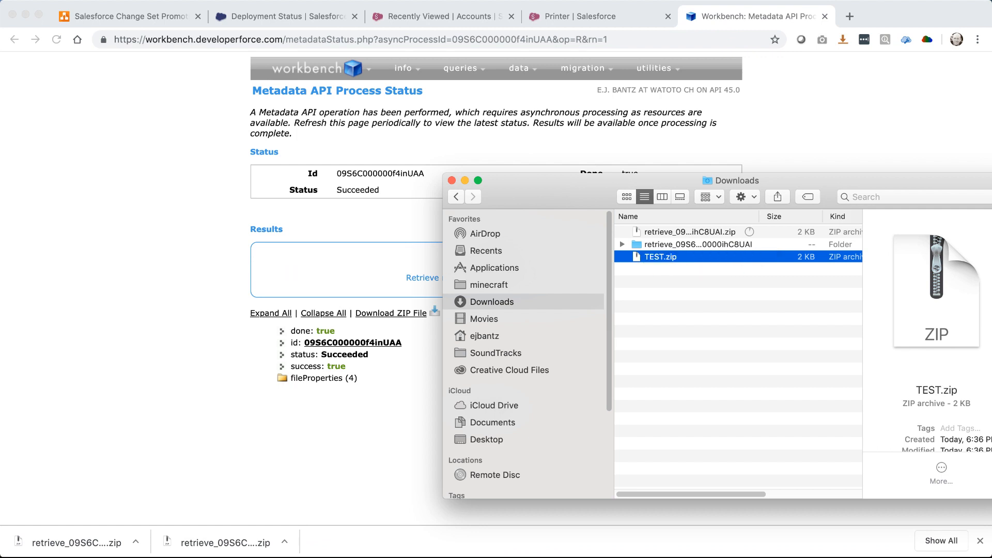
double_click(657, 256)
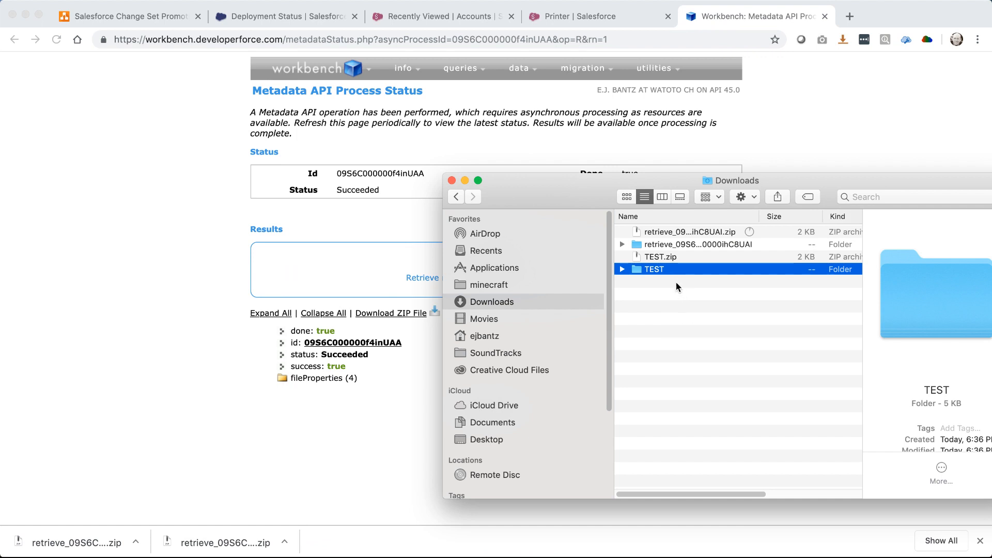
Compare the earlier retrieve folder (left side) against the TEST folder via Finder Services
left_click(643, 244)
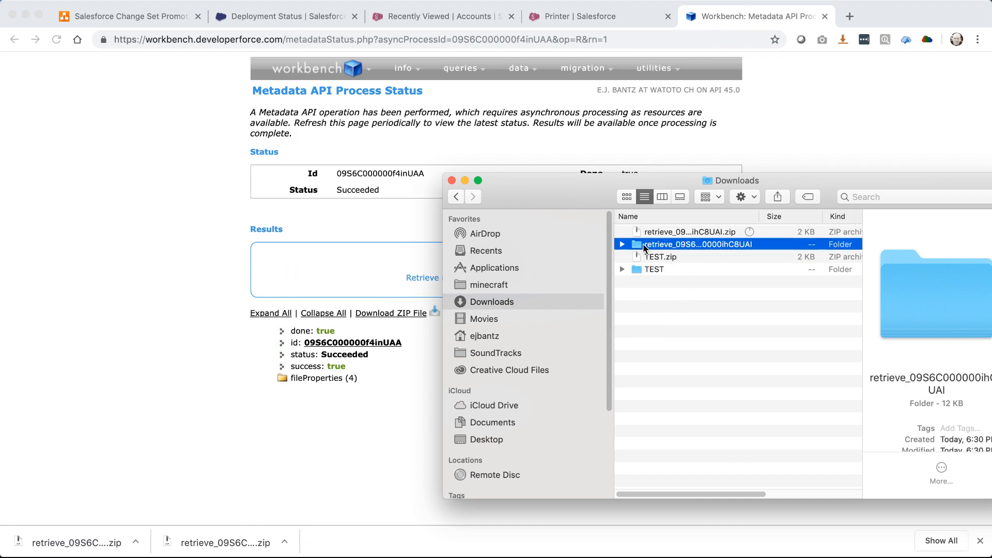
right_click(644, 246)
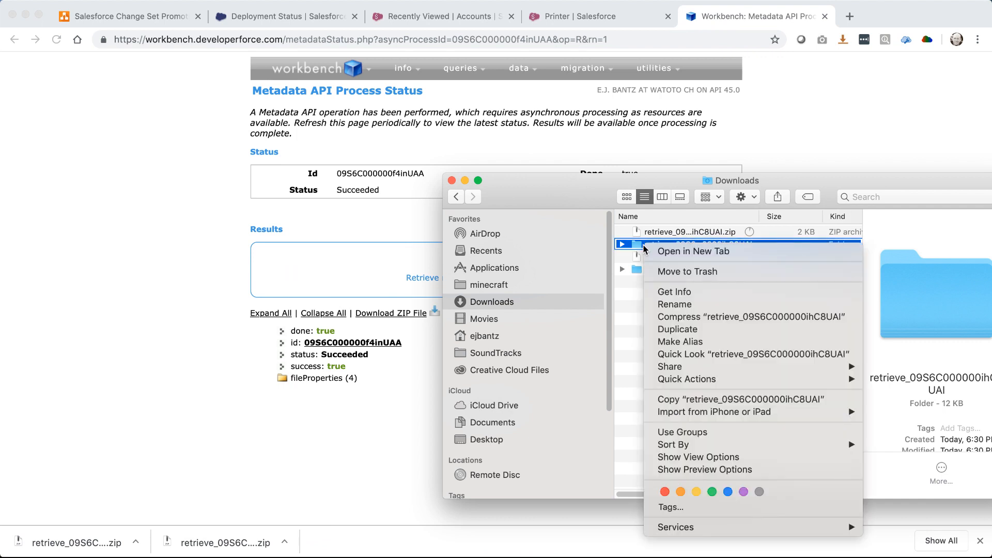
mouse_move(696, 529)
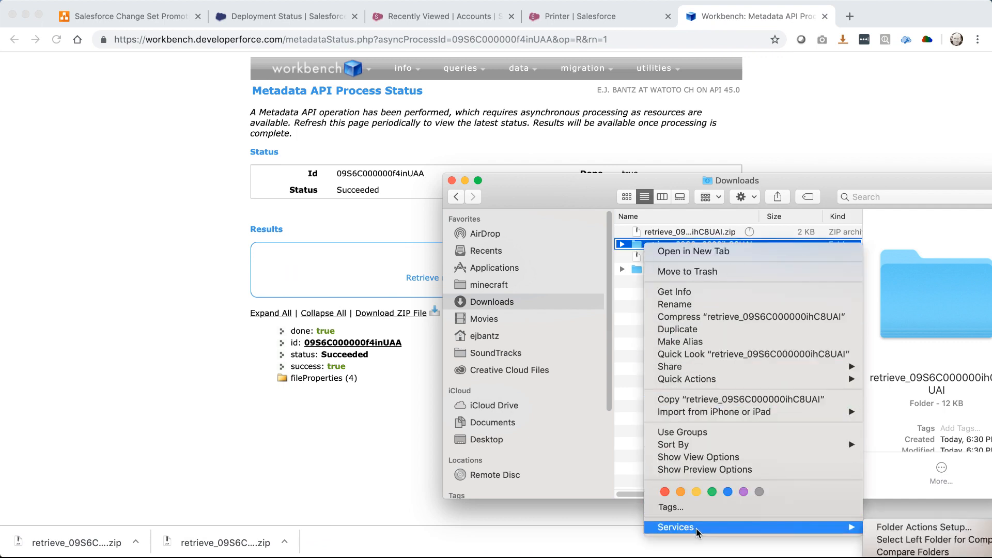
left_click(906, 539)
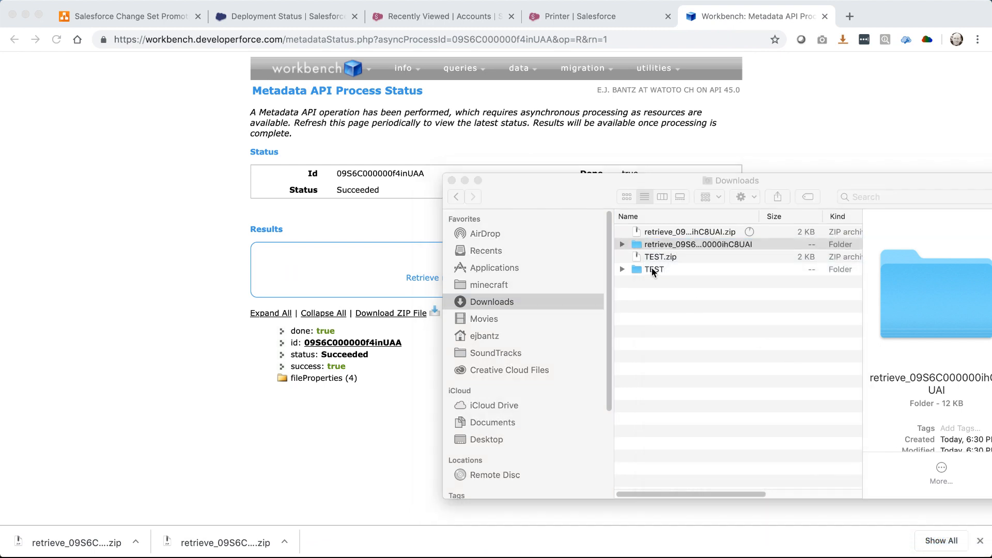
right_click(653, 271)
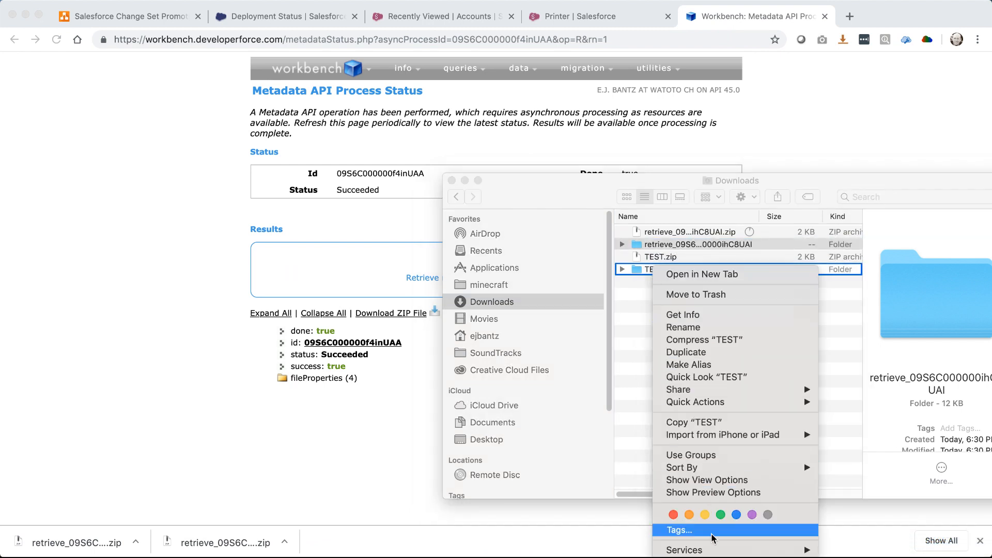
mouse_move(713, 550)
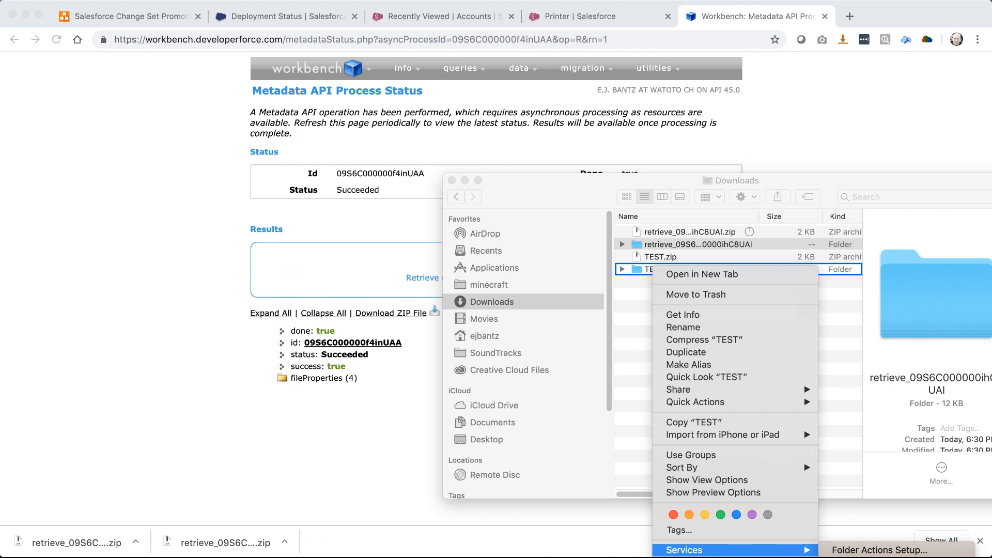
left_click(873, 556)
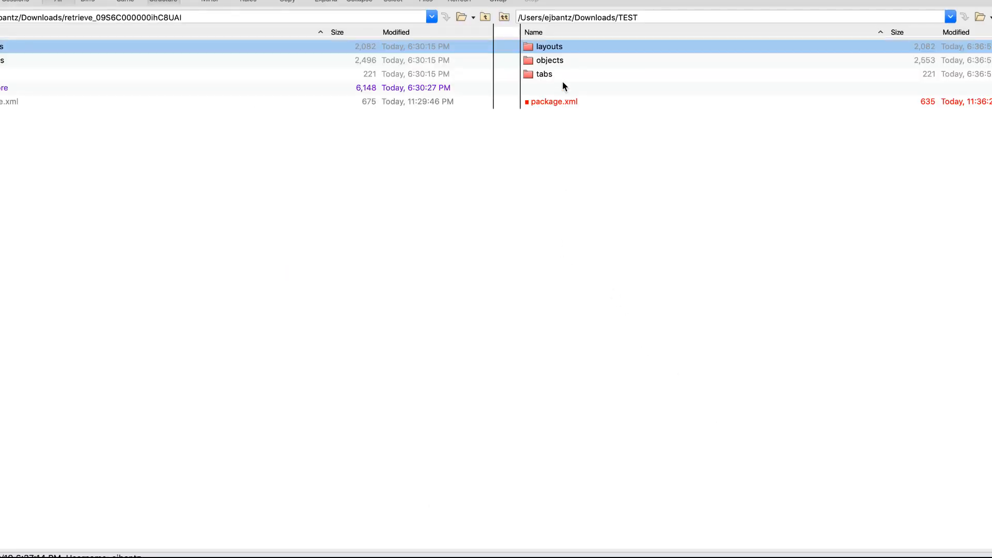
Run a content comparison across all rows of both package folders
key("super+a")
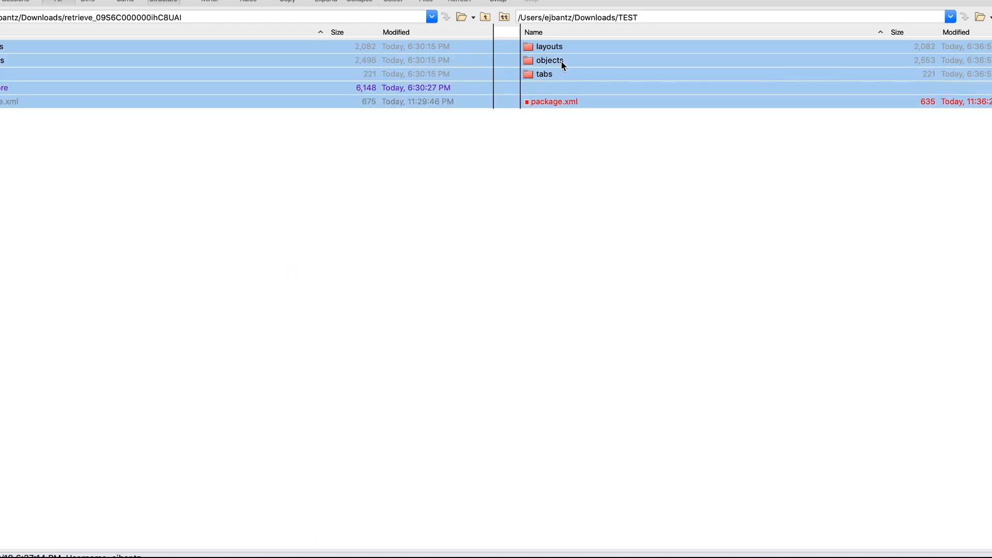
right_click(562, 62)
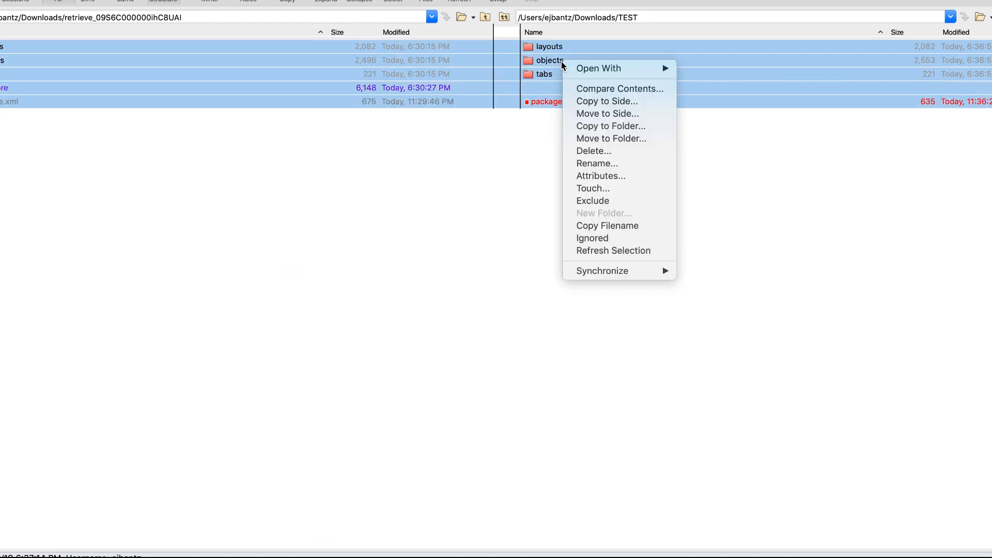
left_click(604, 91)
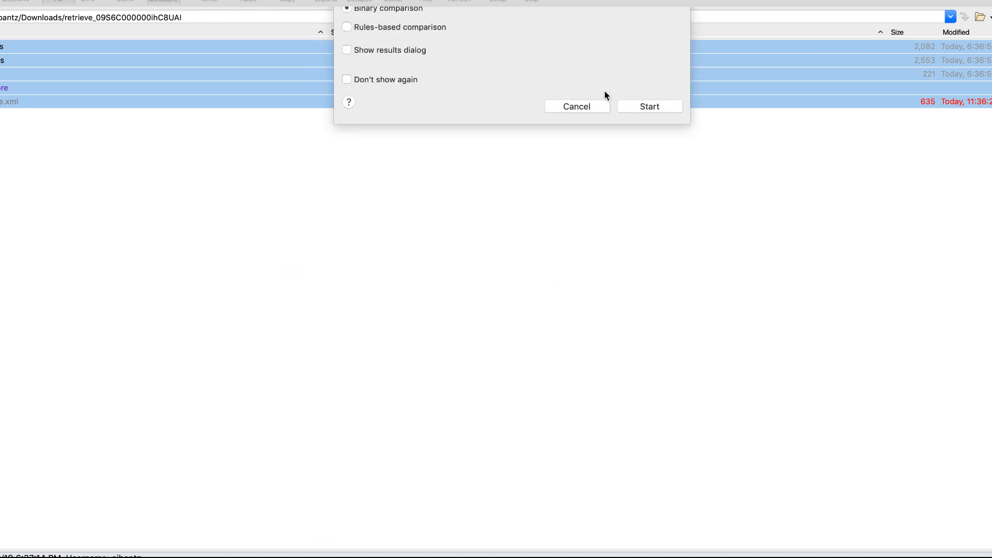
left_click(646, 310)
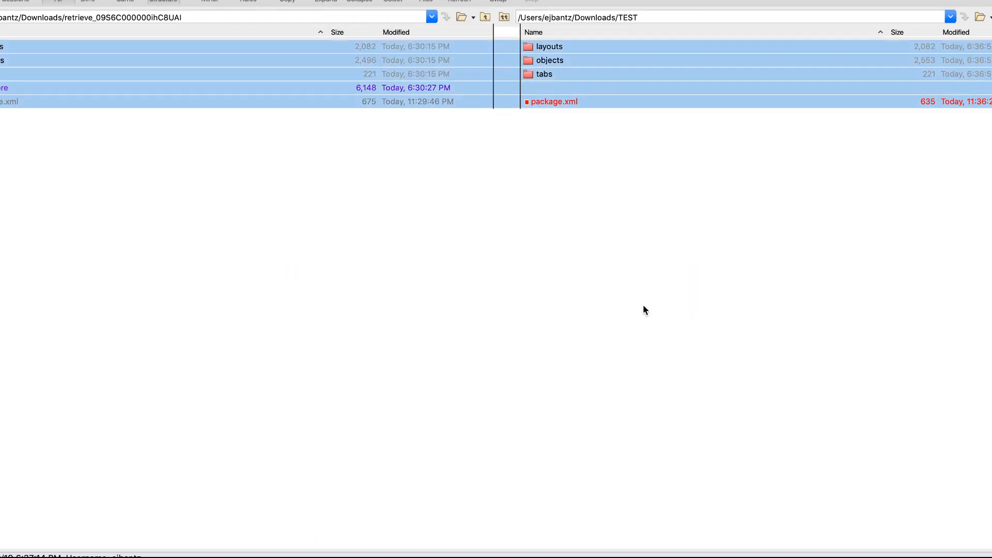
Expand the objects folder and open both Printer__c.object files in text comparison
left_click(556, 78)
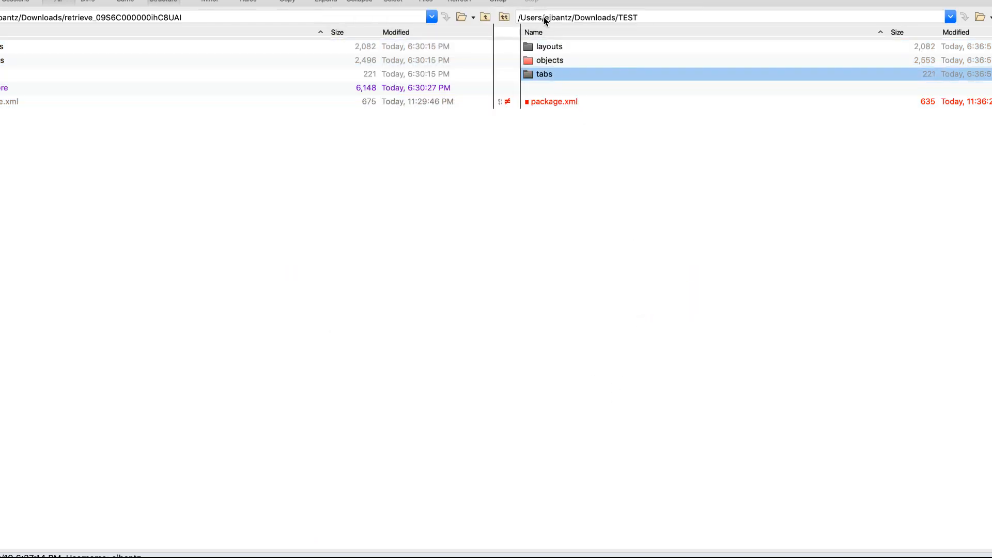
left_click(537, 61)
double_click(559, 60)
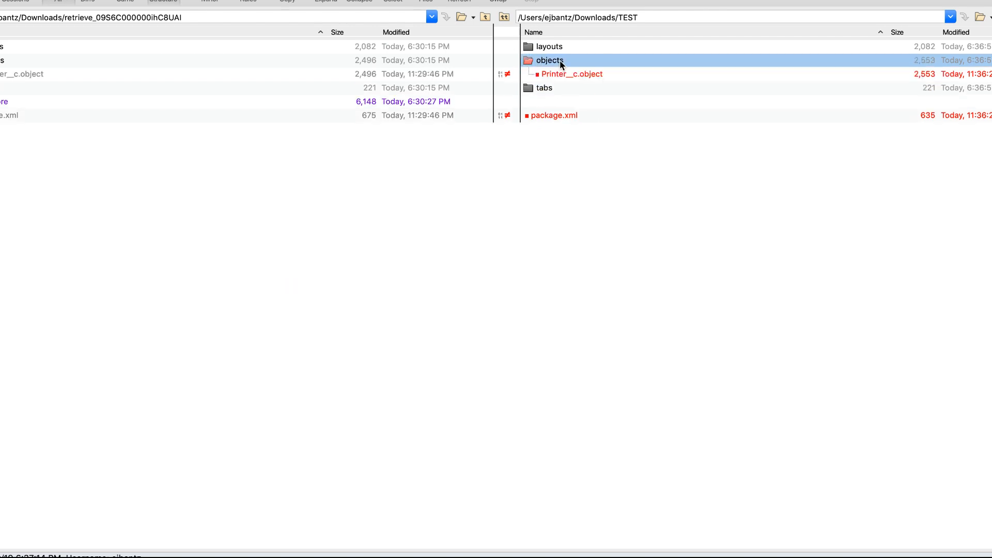
left_click(576, 74)
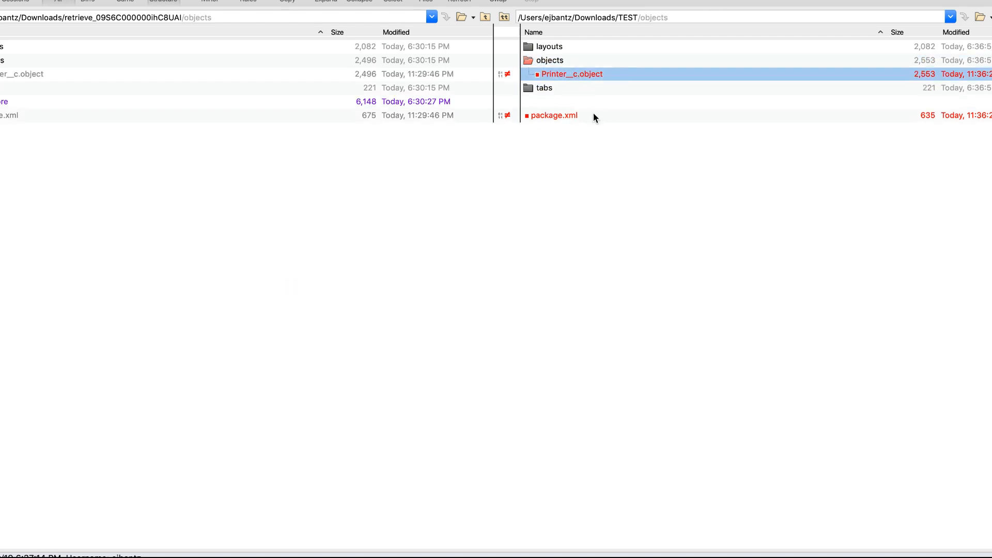
key("Return")
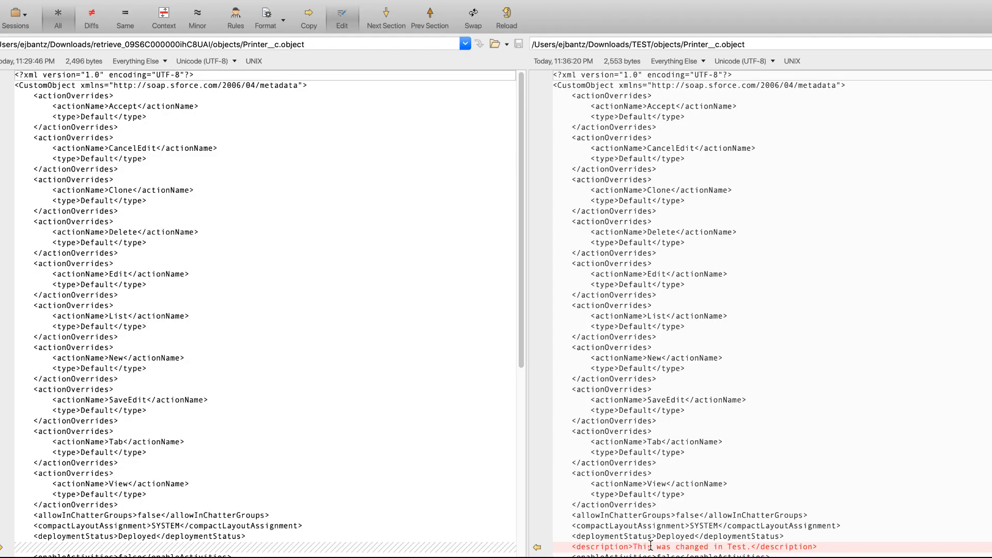
Review the description and package.xml differences, then close the comparison without saving edits
left_click_drag(634, 547, 750, 546)
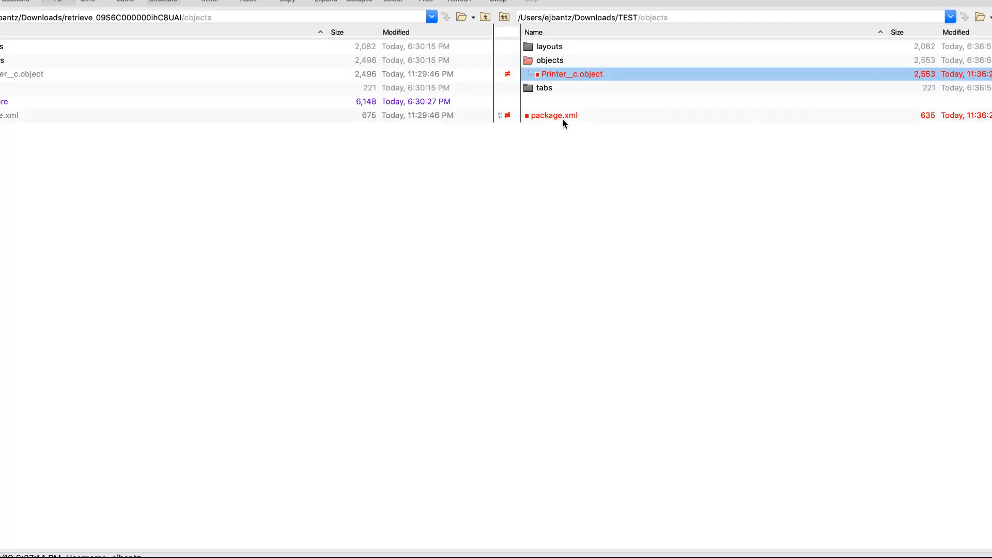
double_click(562, 118)
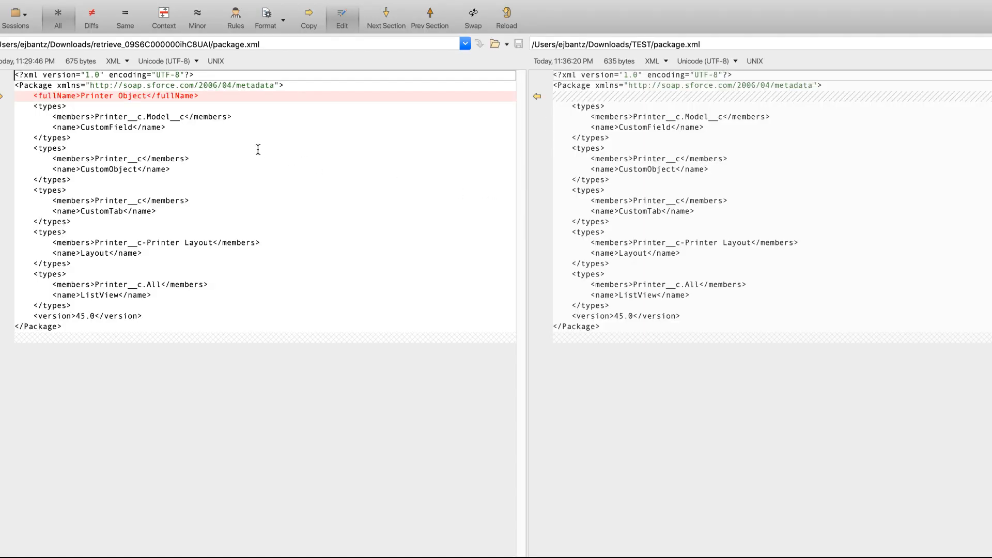
left_click(641, 137)
type("``")
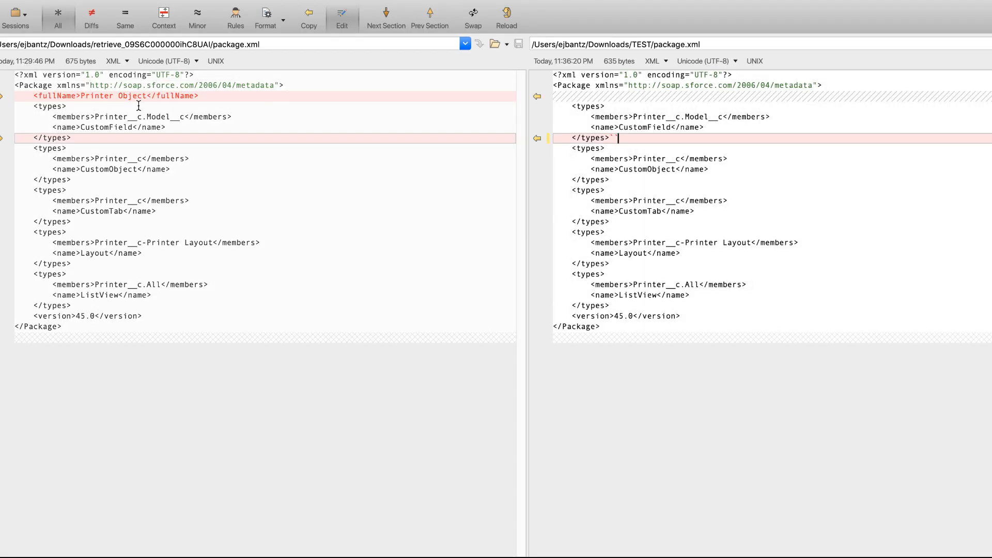
left_click_drag(196, 96, 38, 94)
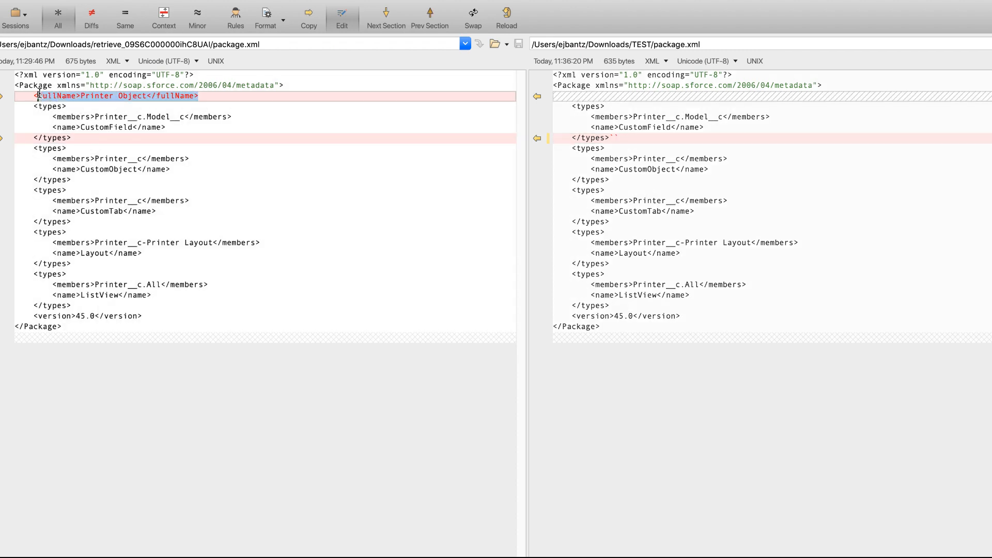
left_click(692, 96)
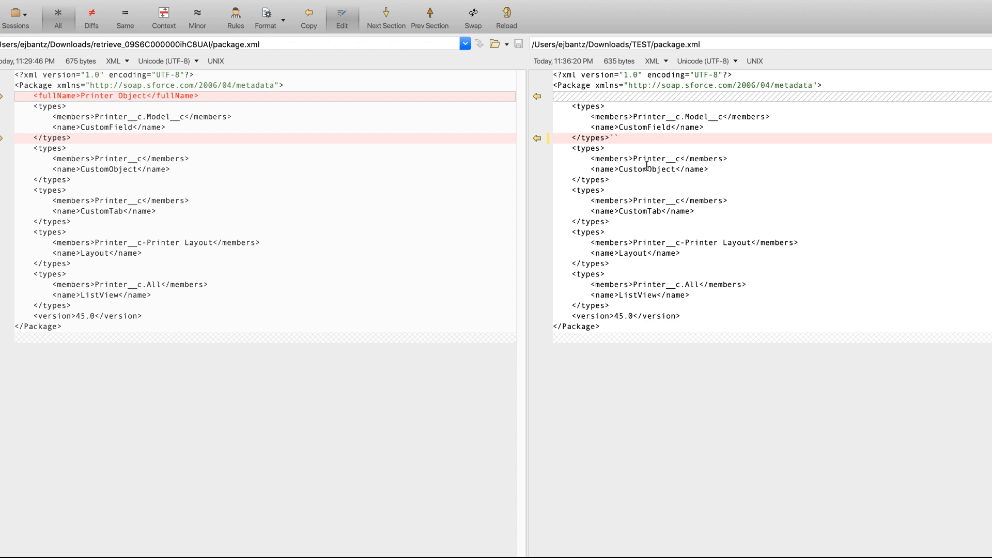
left_click(641, 131)
key("super+w")
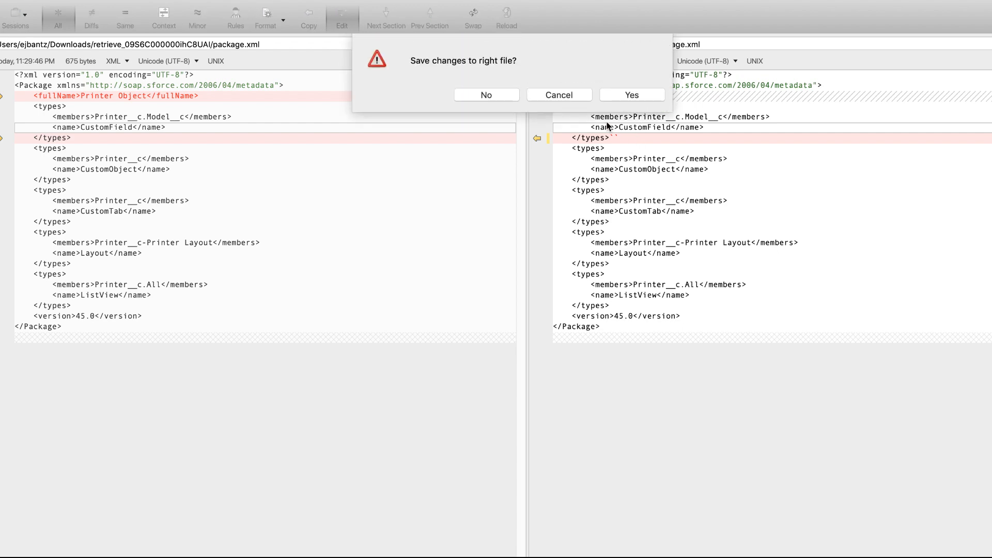
left_click(498, 94)
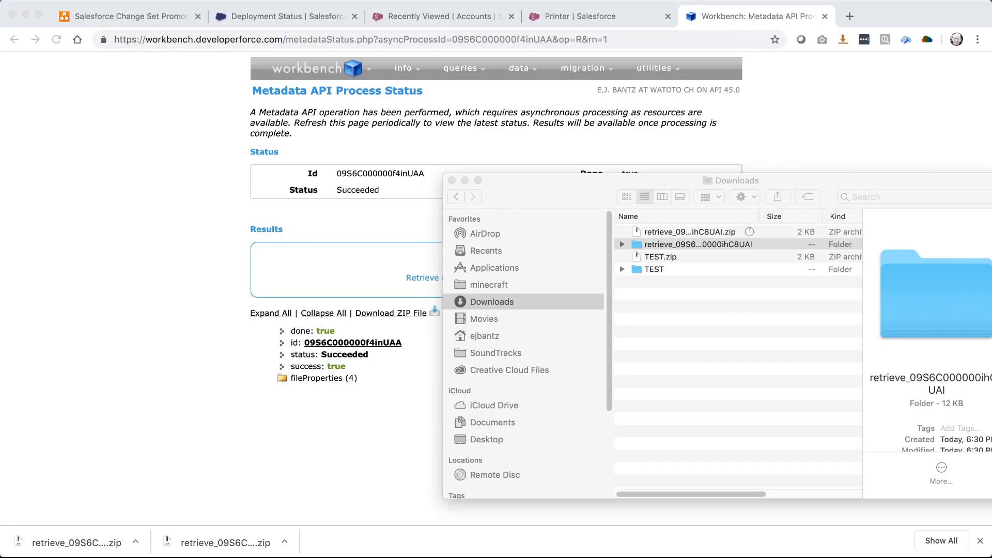
Log out of Workbench from the workbench logo menu in Chrome
left_click(701, 140)
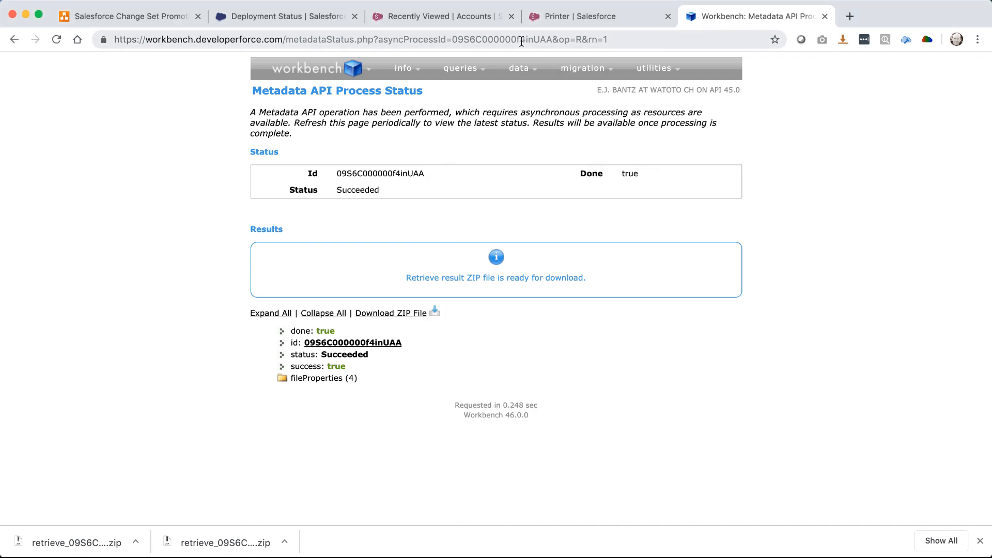
mouse_move(283, 75)
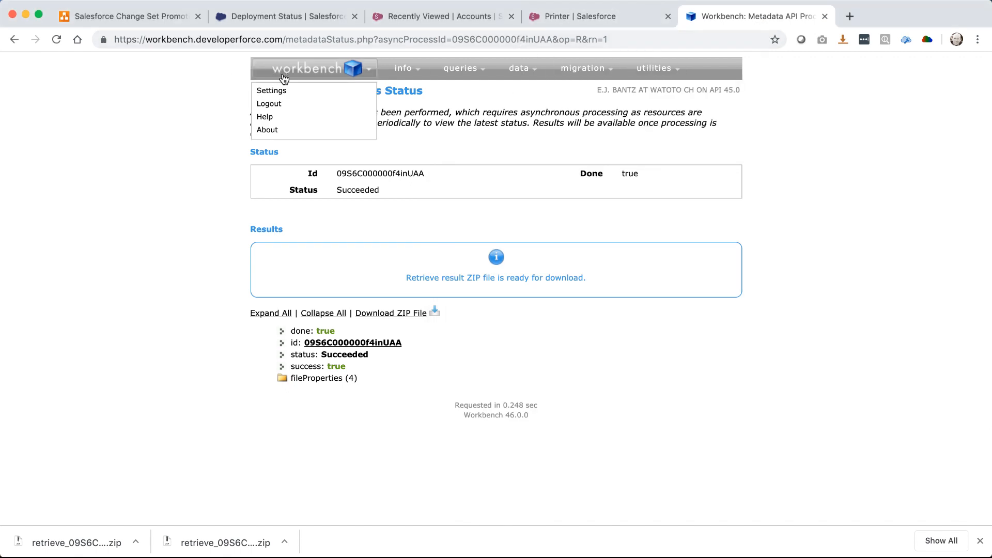
left_click(270, 105)
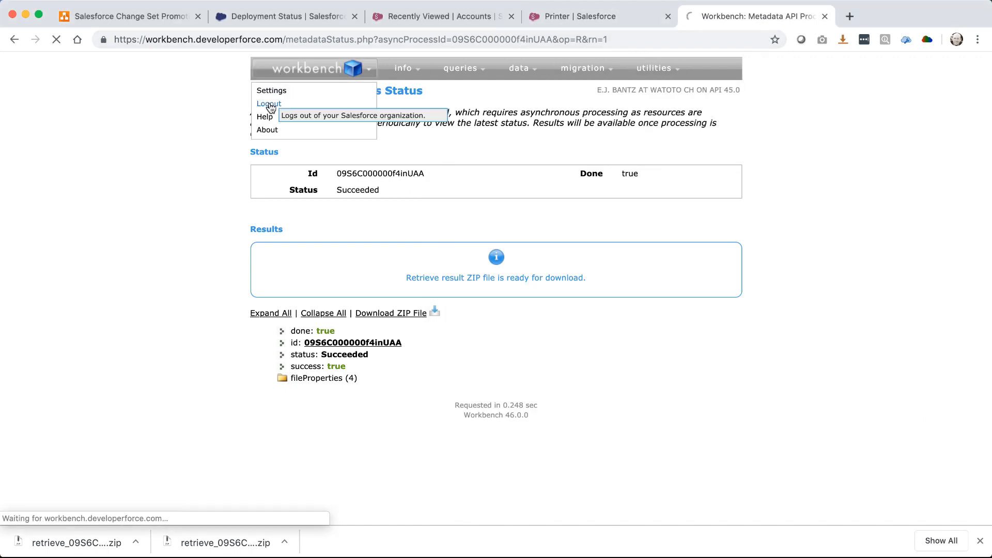
Close extra Salesforce tabs and open the Sandboxes setup page via Quick Find
left_click(512, 16)
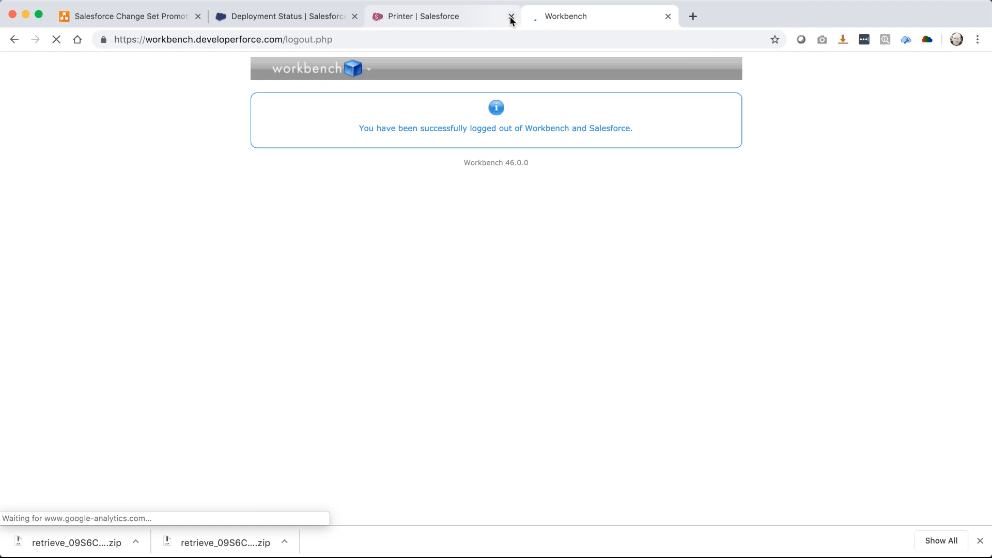
left_click(320, 22)
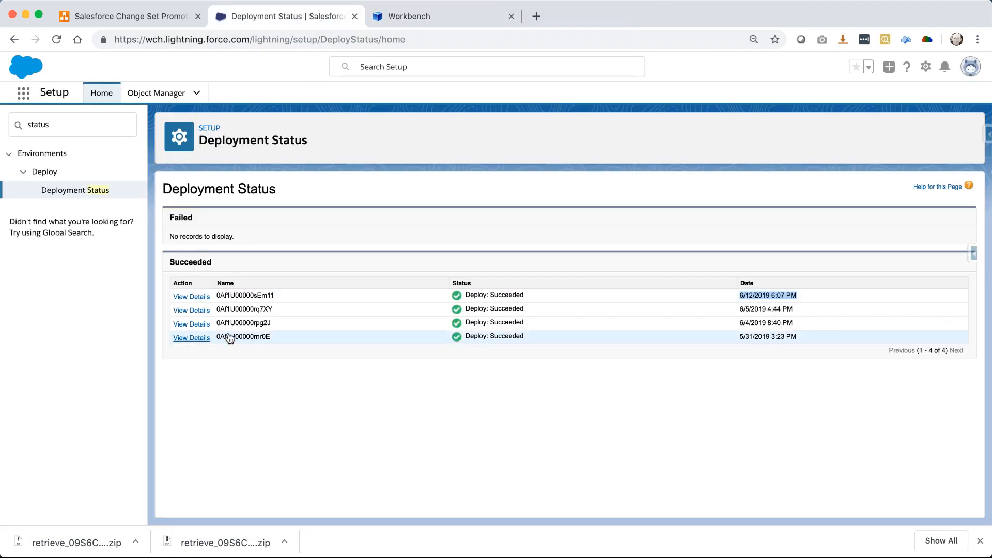
left_click(64, 127)
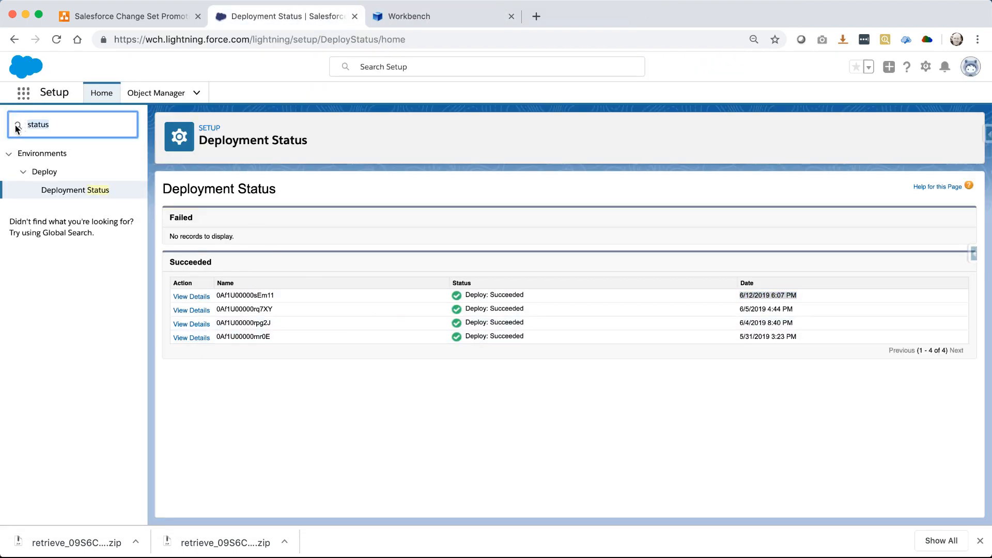
key("BackSpace")
key("BackSpace")
key("BackSpace")
key("BackSpace")
key("BackSpace")
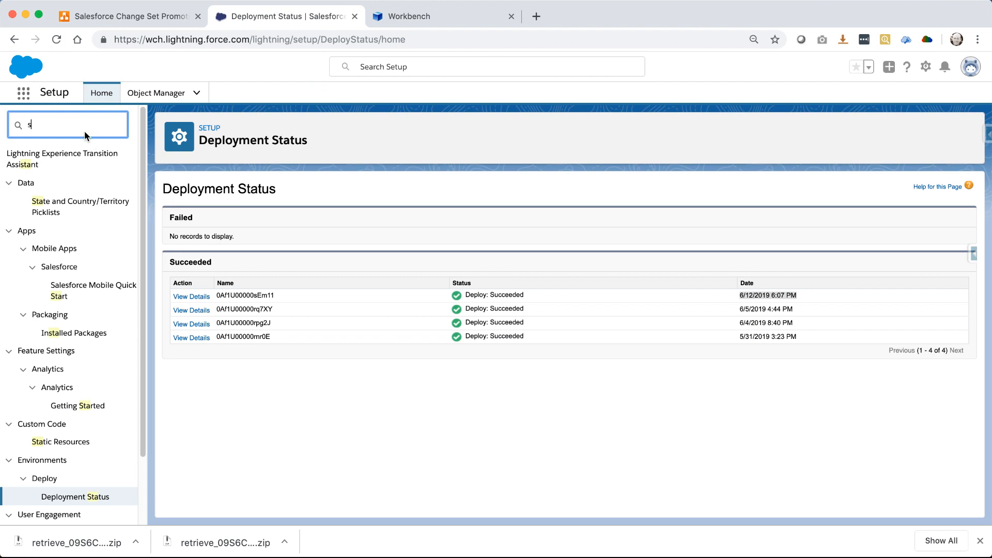
type("and")
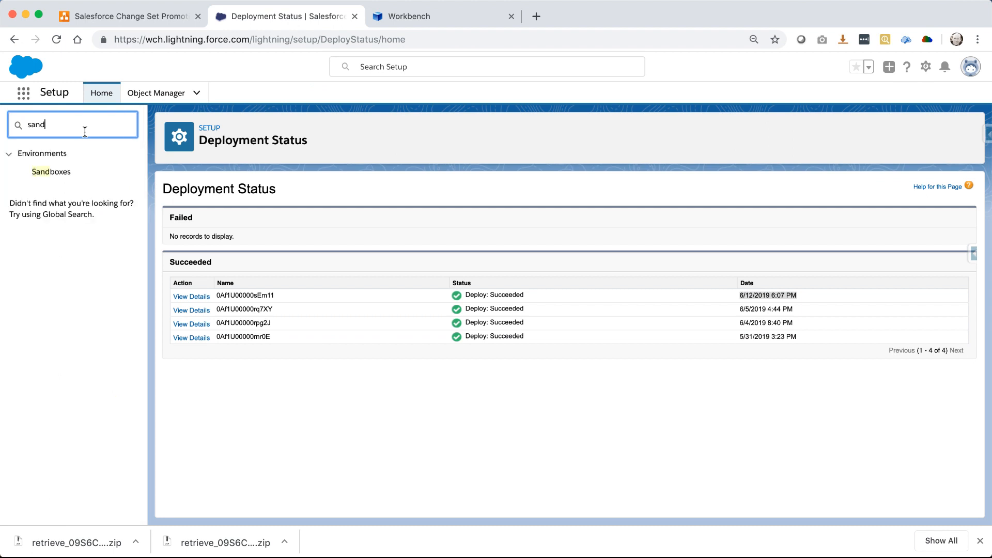
left_click(64, 176)
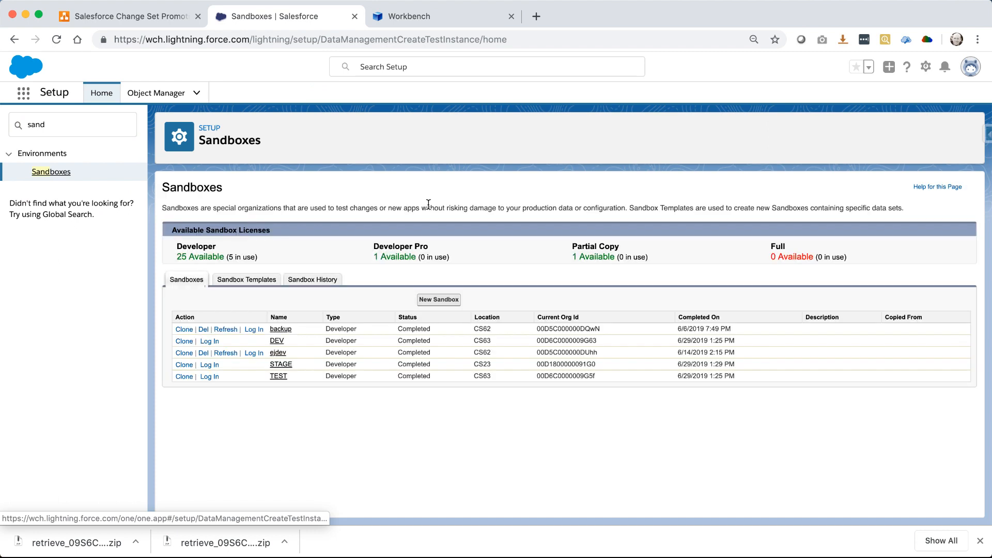
Log in to the STAGE sandbox by pasting the saved account password
left_click(207, 365)
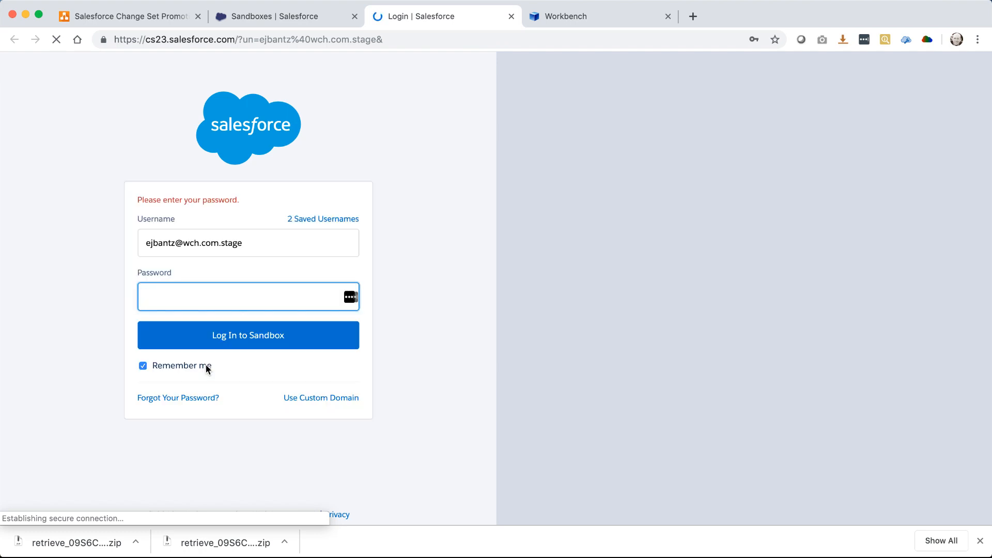
right_click(215, 298)
left_click(243, 416)
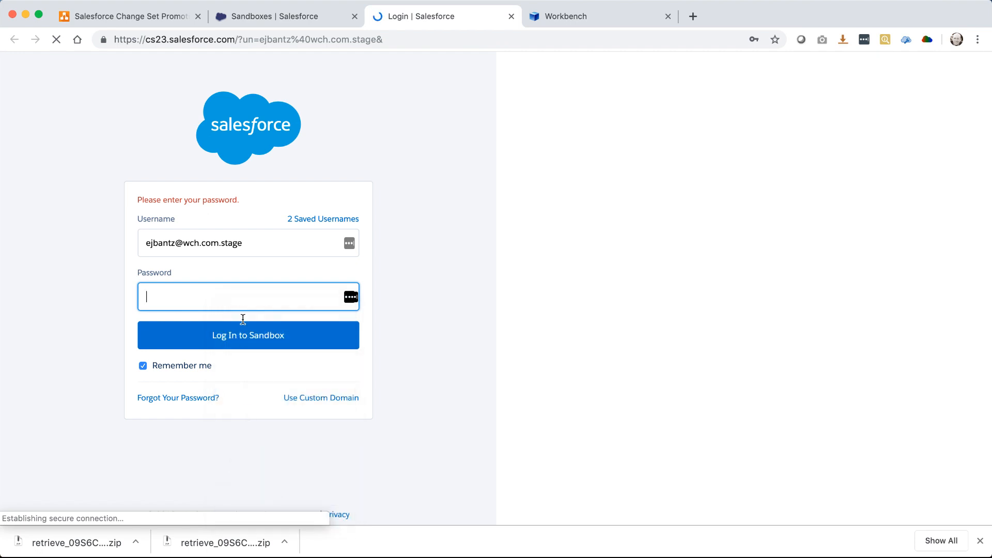
left_click(223, 338)
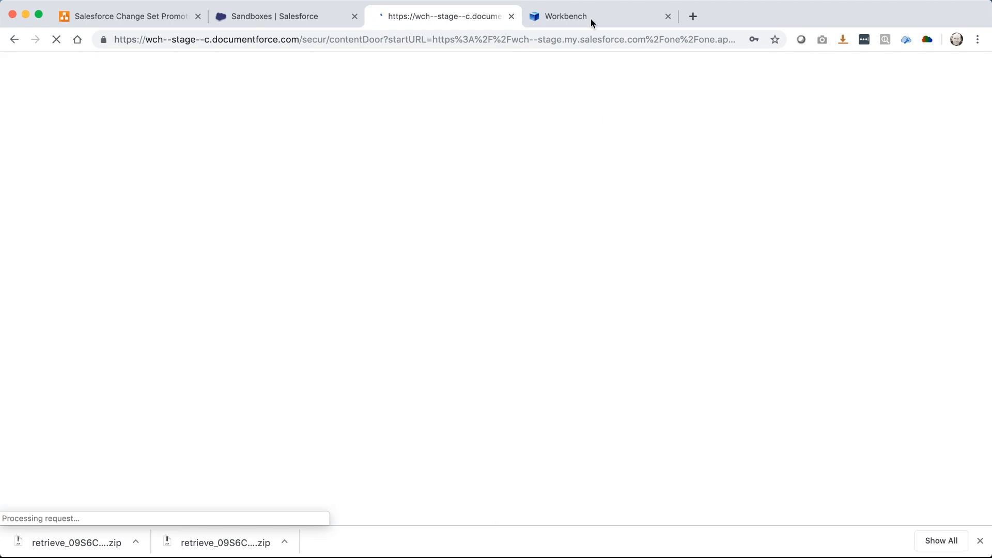
Log in to Workbench with the Sandbox environment after agreeing to the terms
left_click(583, 18)
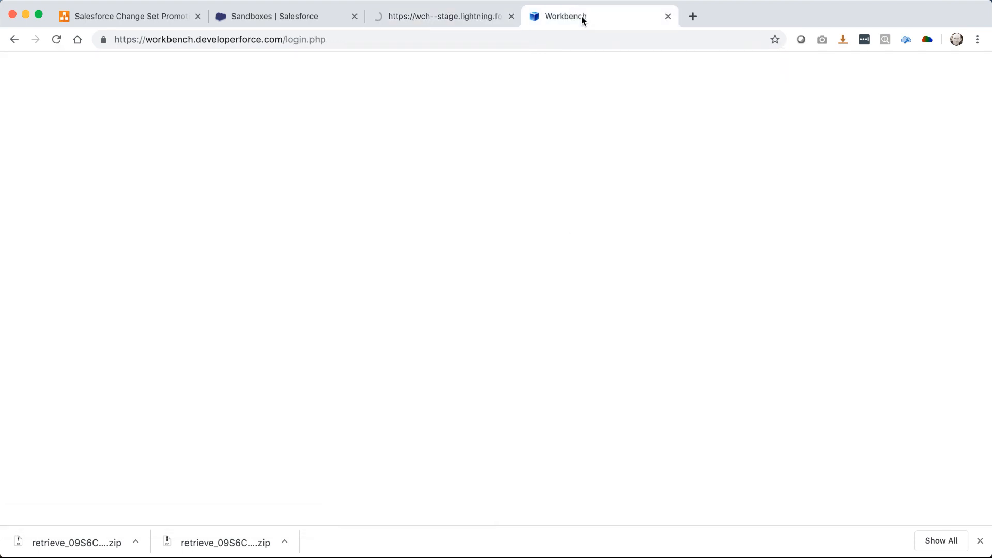
left_click(374, 102)
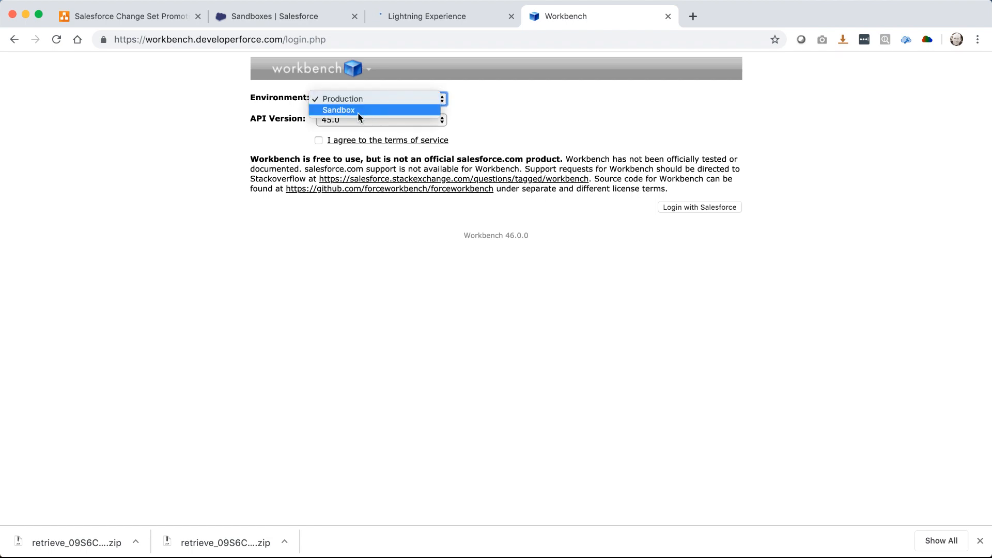
left_click(348, 111)
left_click(434, 140)
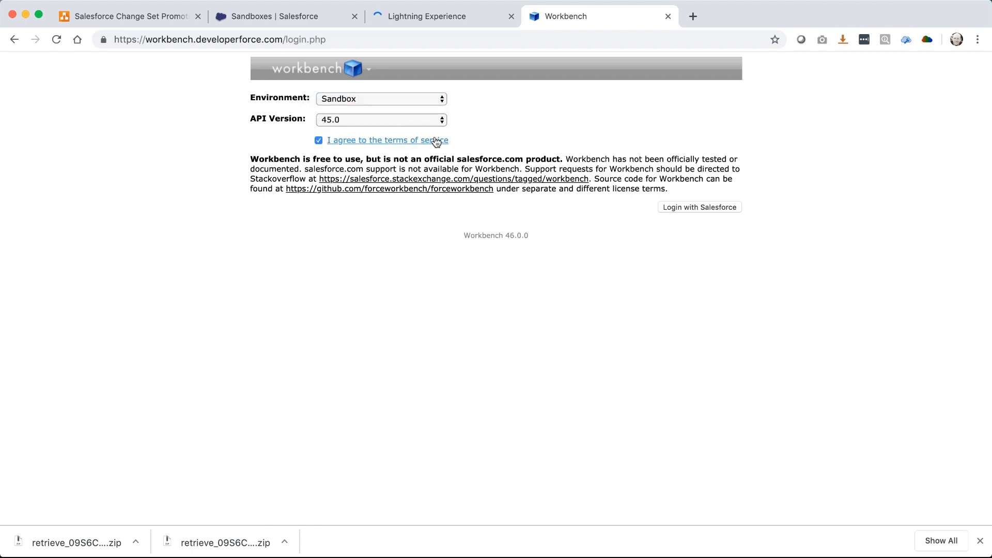
left_click(708, 207)
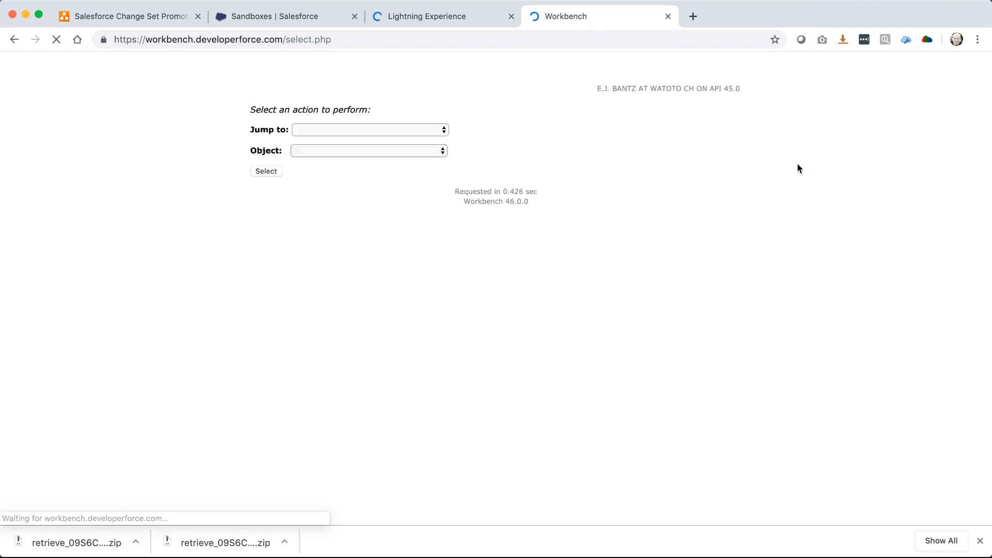
On the Deploy page, choose TEST.zip from Downloads and tick Single Package
left_click(571, 91)
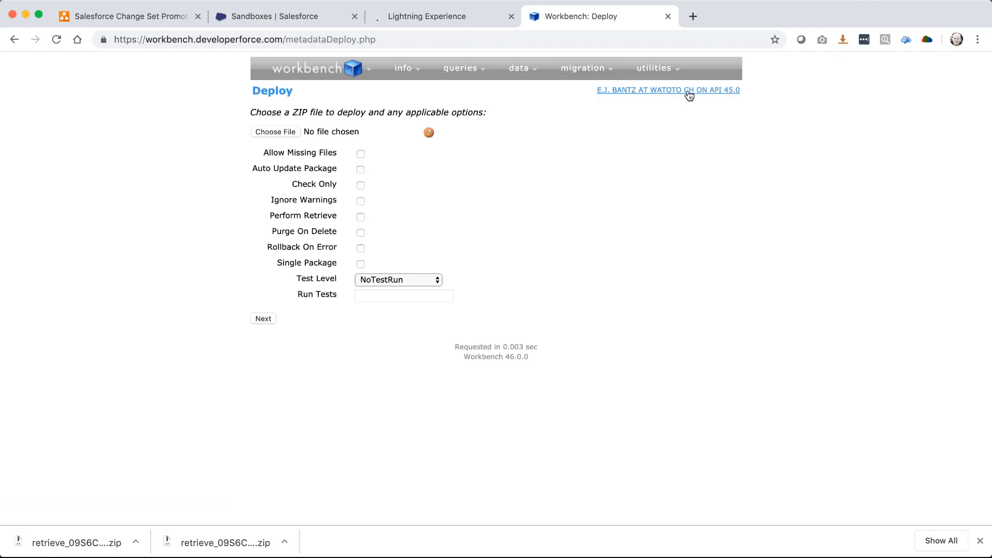
mouse_move(693, 95)
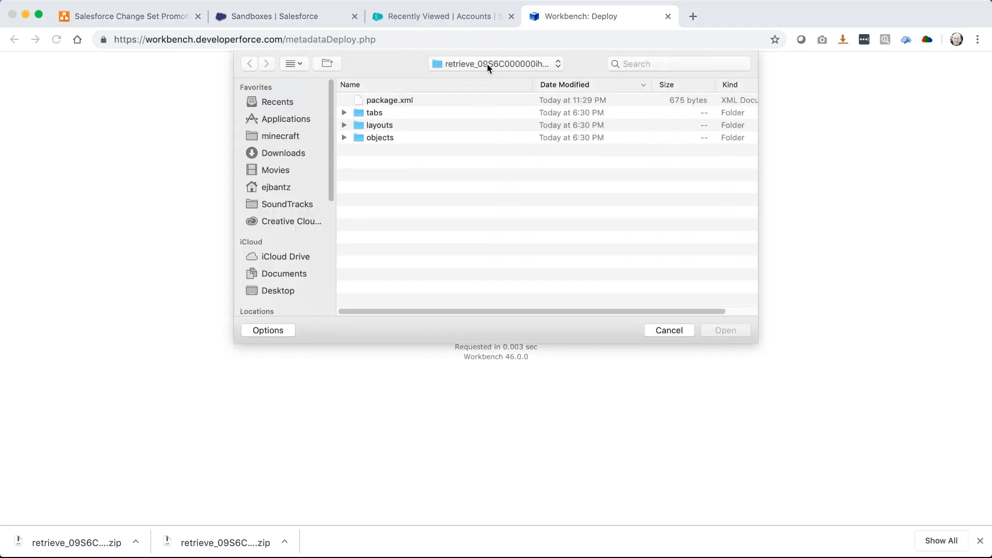
left_click(486, 63)
left_click(481, 79)
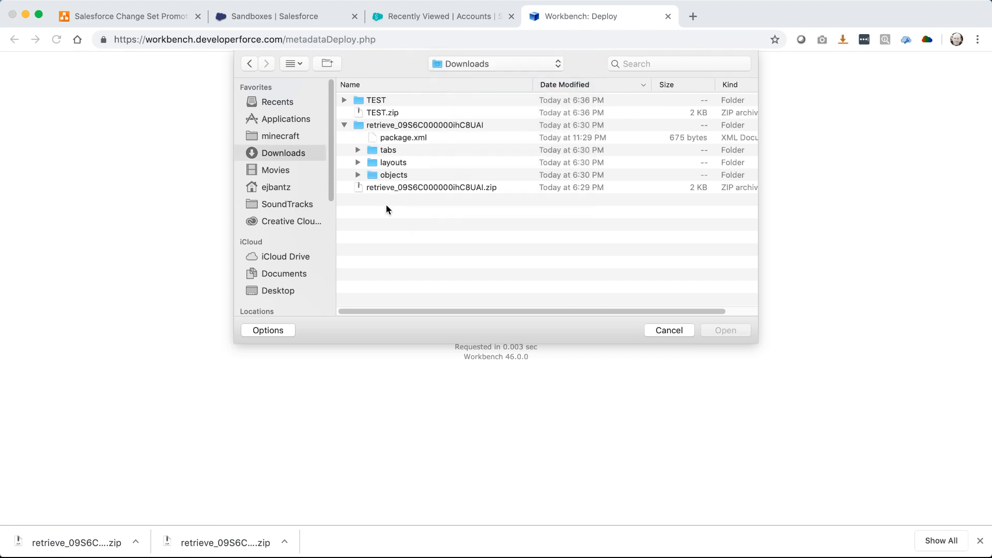
left_click(390, 114)
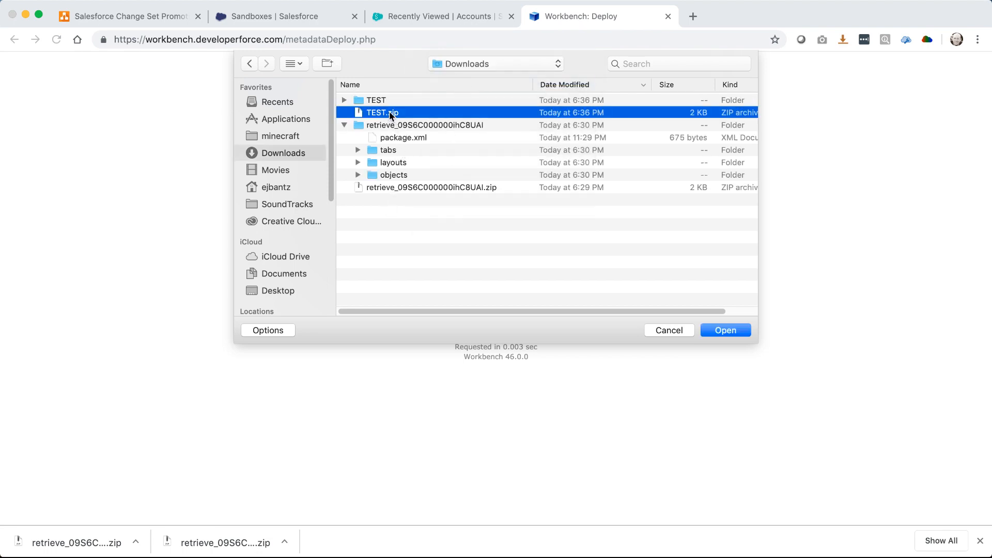
double_click(391, 113)
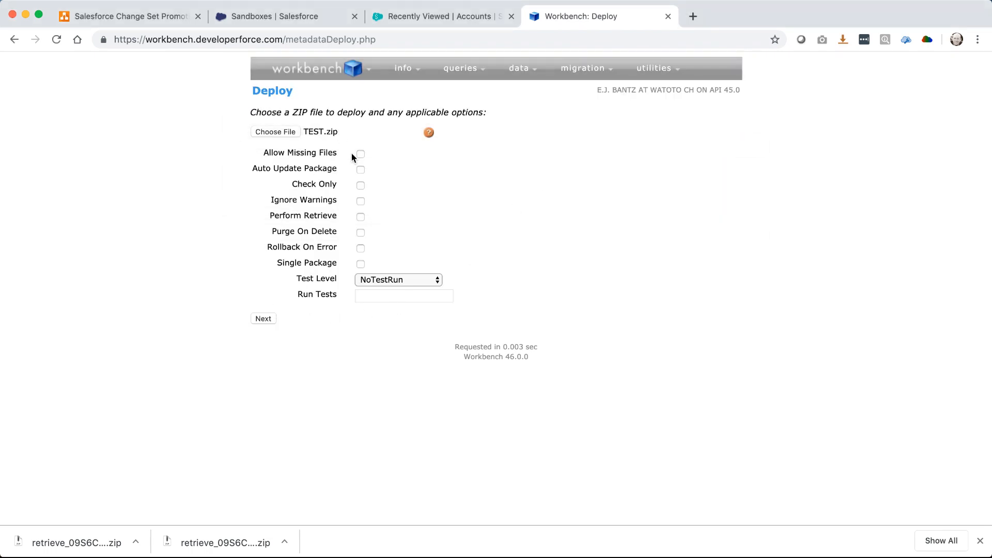
left_click(361, 264)
Stage the TEST.zip deploy options in Workbench and open Setup in the STAGE sandbox
left_click(261, 318)
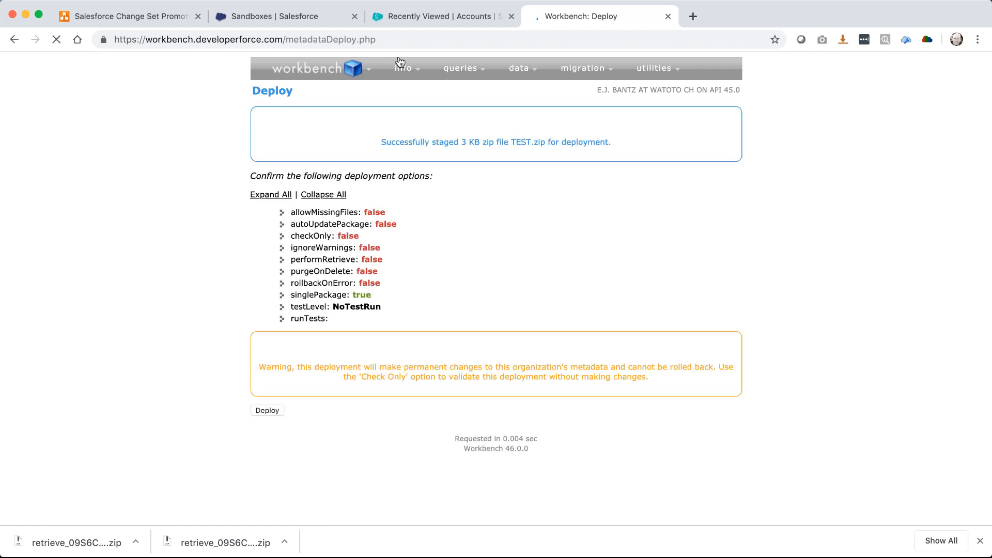
left_click(403, 20)
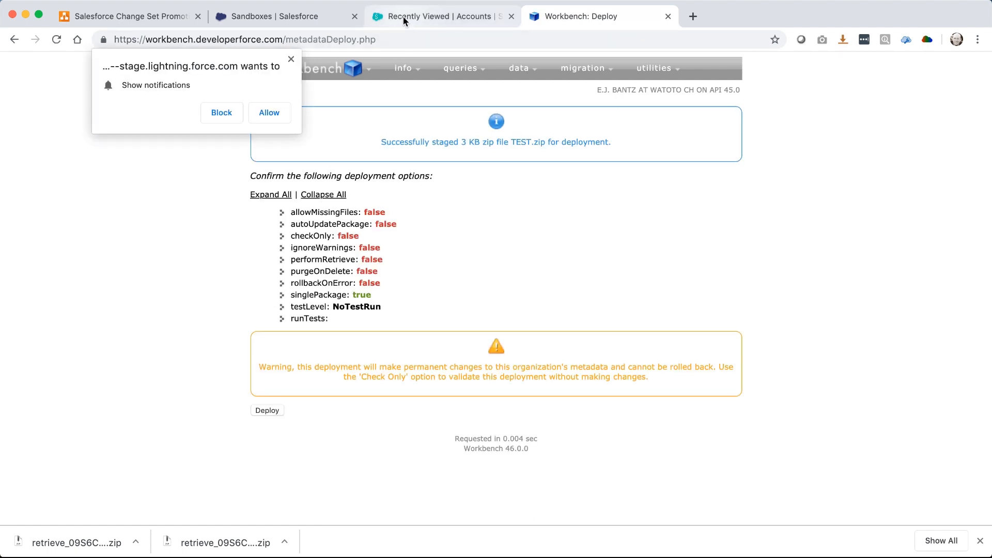
left_click(292, 60)
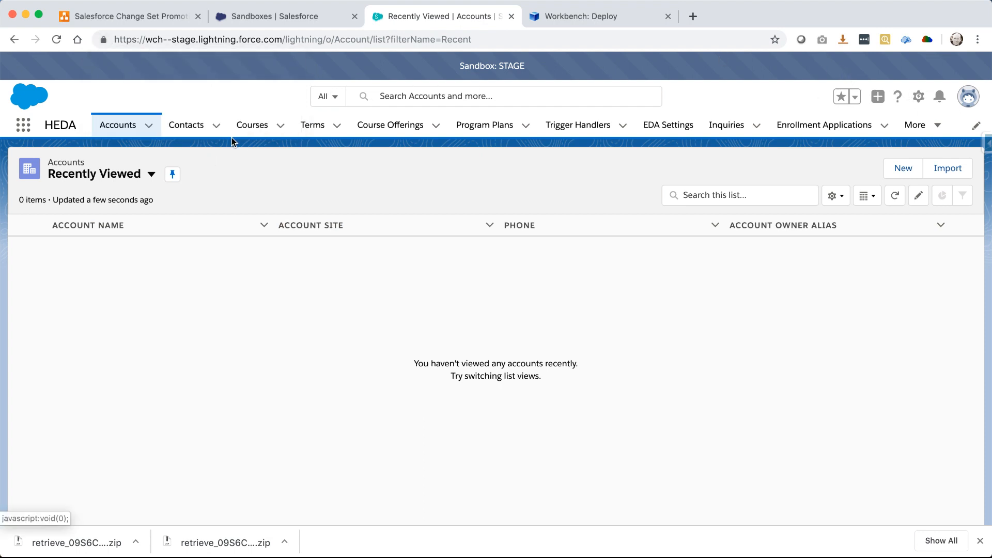
left_click(918, 97)
left_click(848, 135)
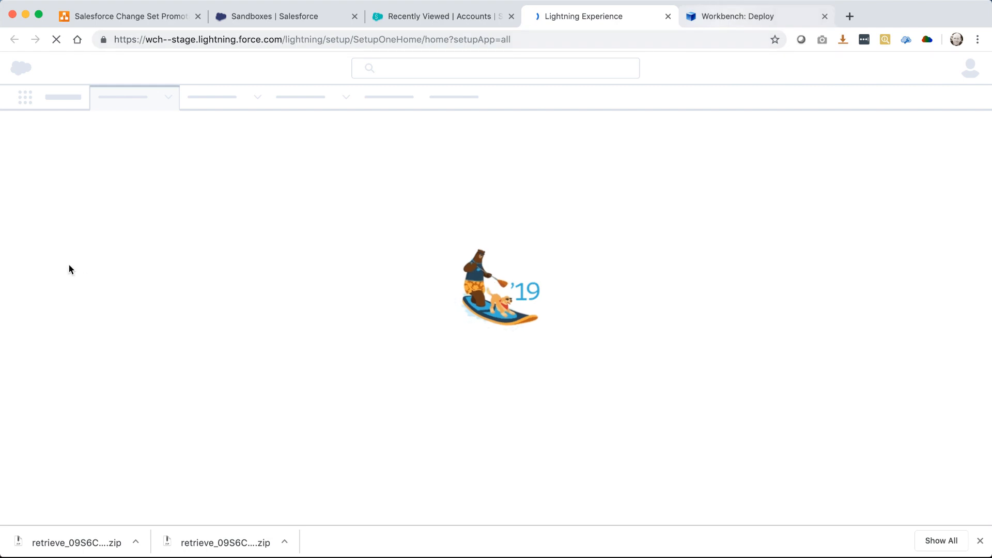
left_click(748, 15)
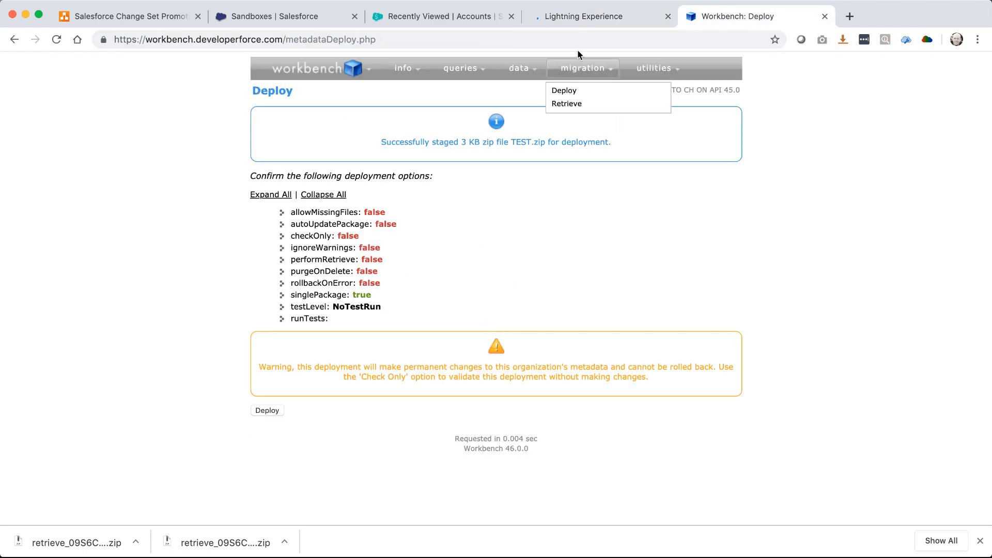
Search Quick Find for 'status' and open the STAGE Deployment Status page
left_click(581, 17)
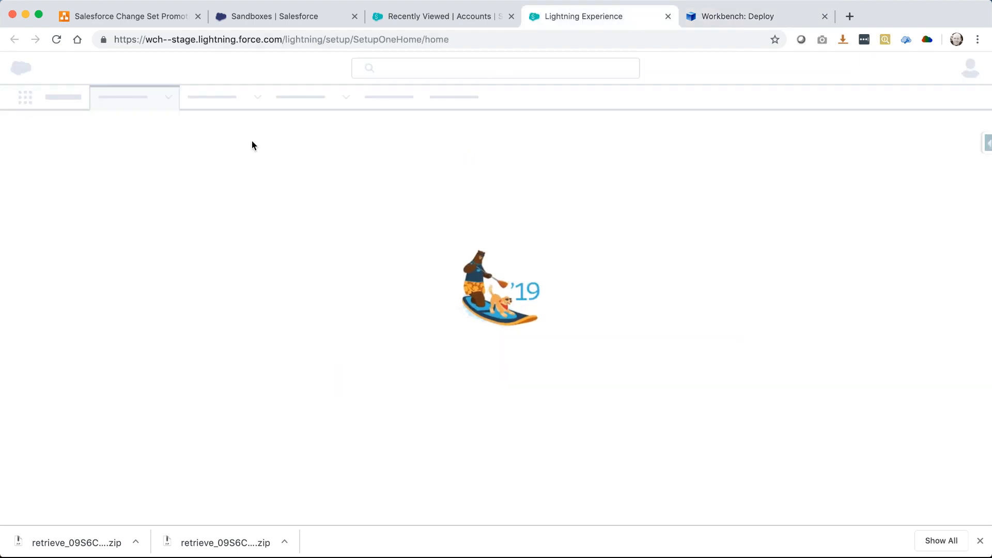
type("status")
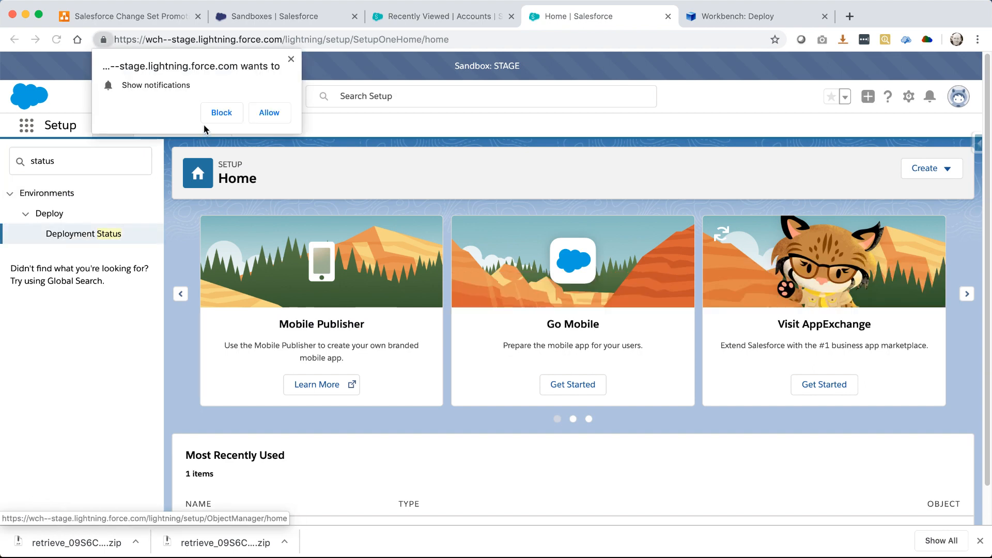
left_click(261, 113)
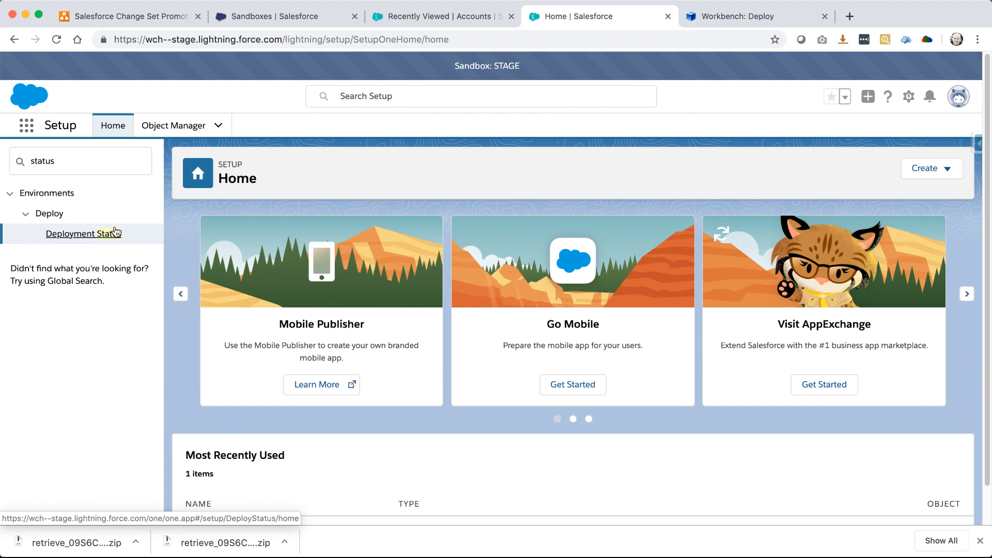
left_click(107, 235)
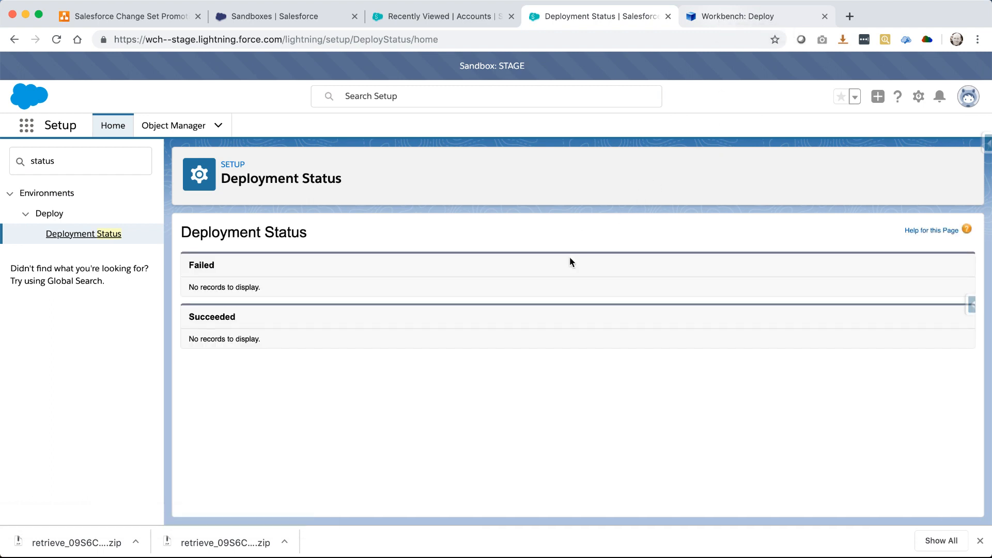
left_click(764, 16)
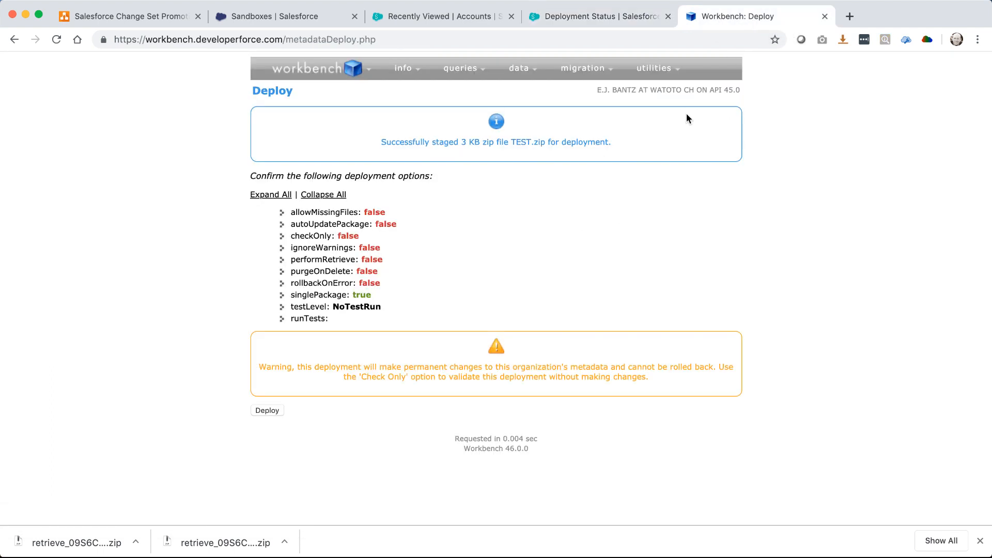
Deploy TEST.zip, watch it succeed with 5/5 components, and open Object Manager
left_click(264, 411)
left_click(584, 24)
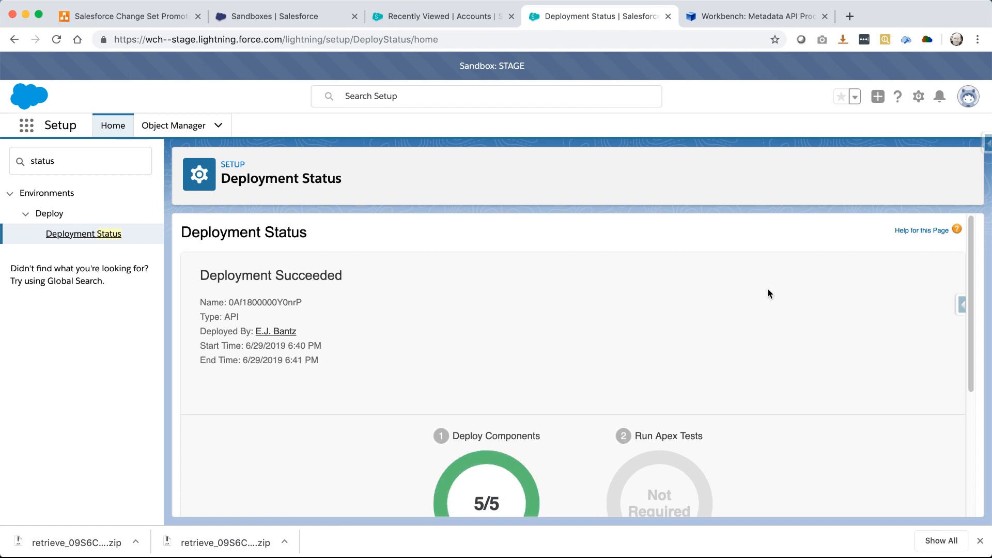
left_click(166, 129)
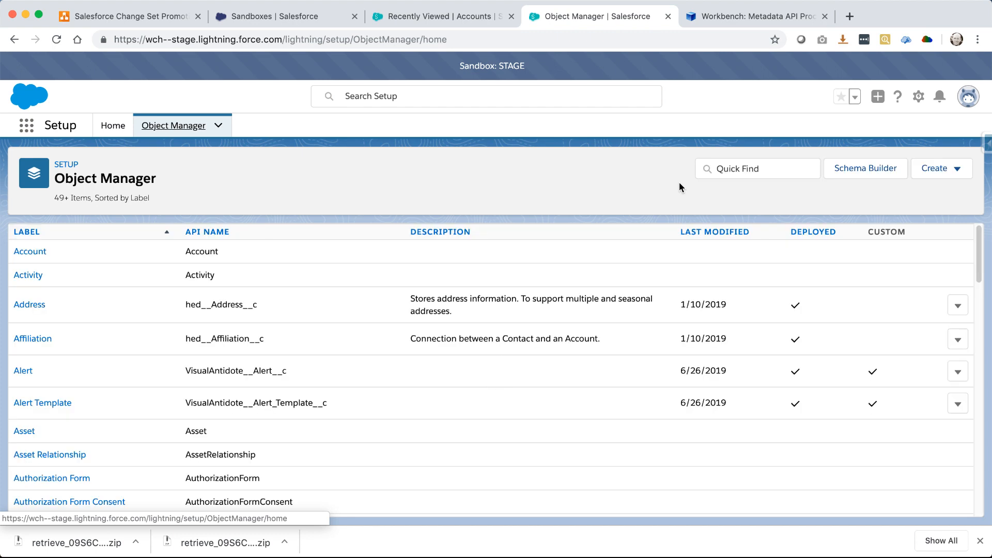
Find the Printer object, confirm its description reads 'This was changed in Test.', then return to Workbench
left_click(763, 168)
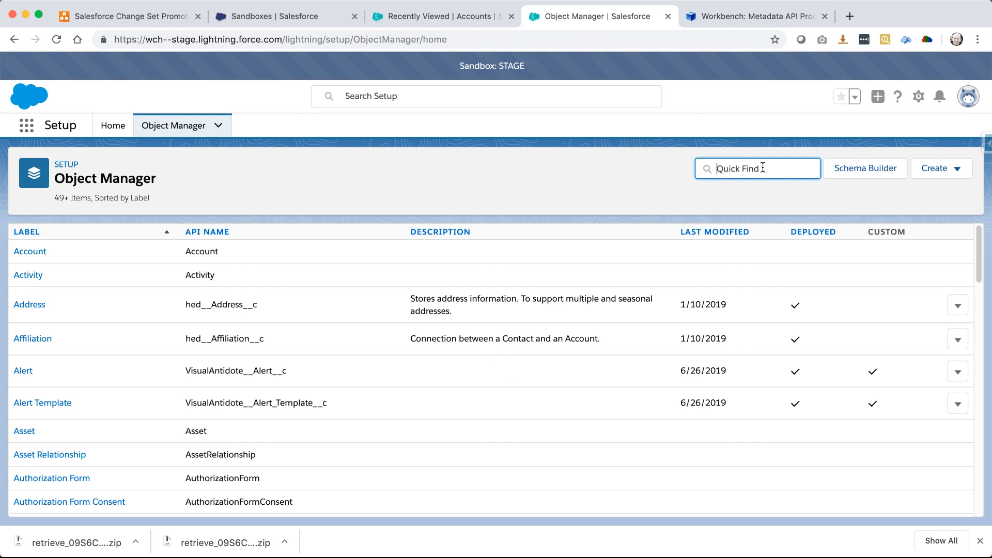
type("printer")
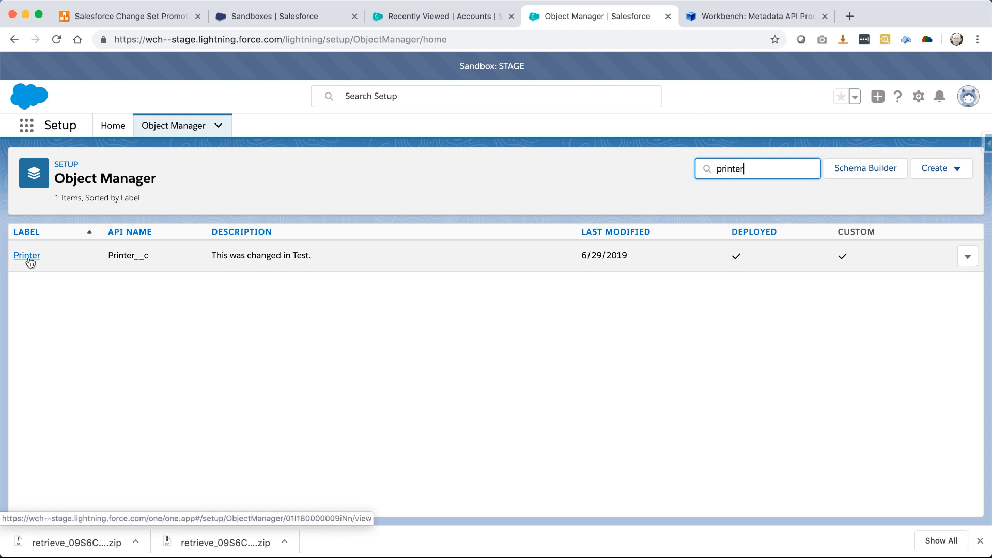
left_click(31, 262)
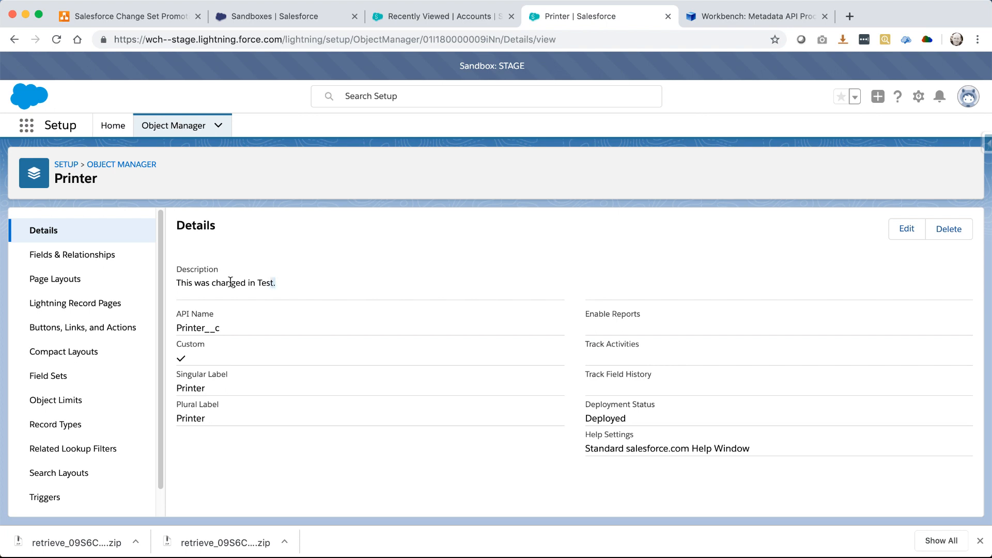
triple_click(177, 282)
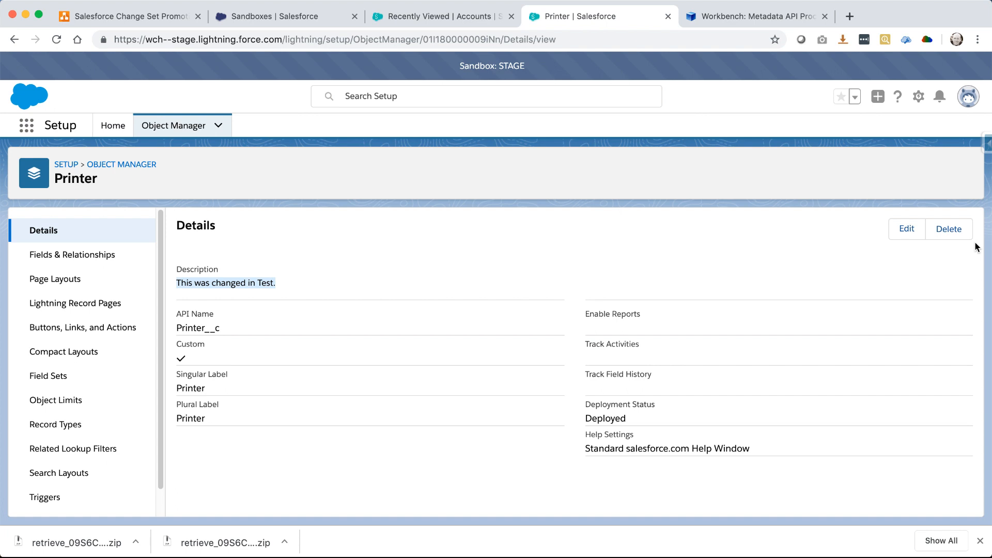
left_click(717, 16)
mouse_move(415, 77)
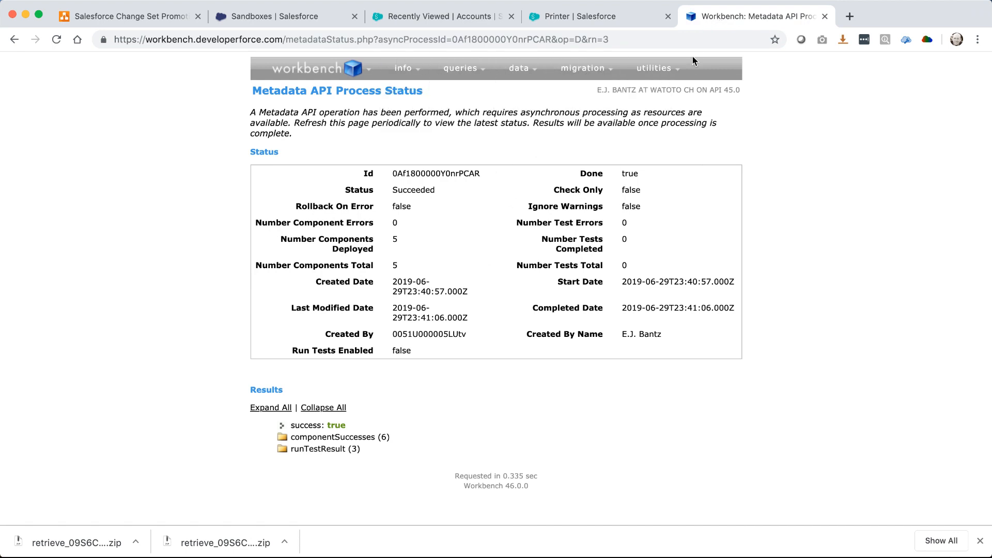
Open a fresh Deploy form with Test Level RunLocalTests and Rollback On Error checked
mouse_move(609, 67)
left_click(567, 92)
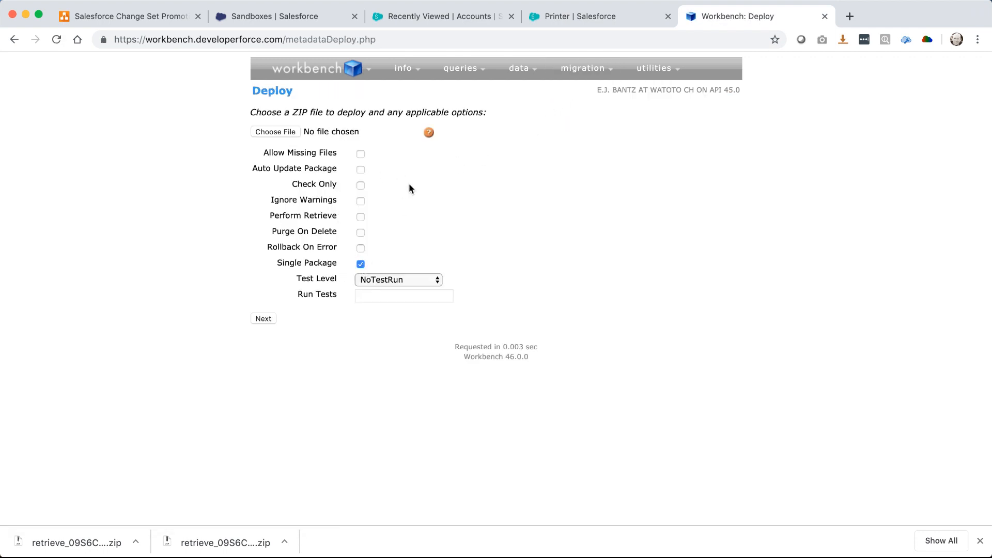
left_click(389, 283)
left_click(388, 285)
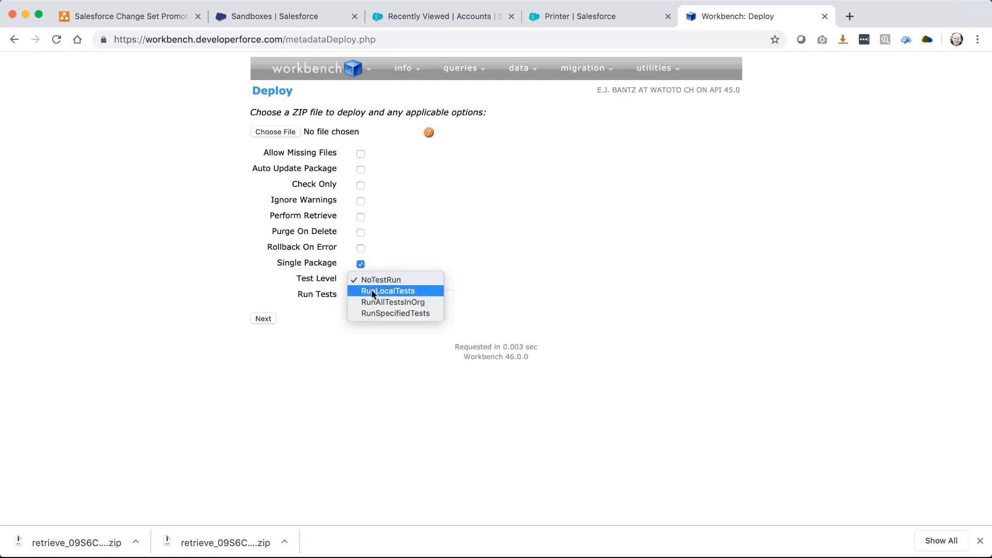
left_click(372, 292)
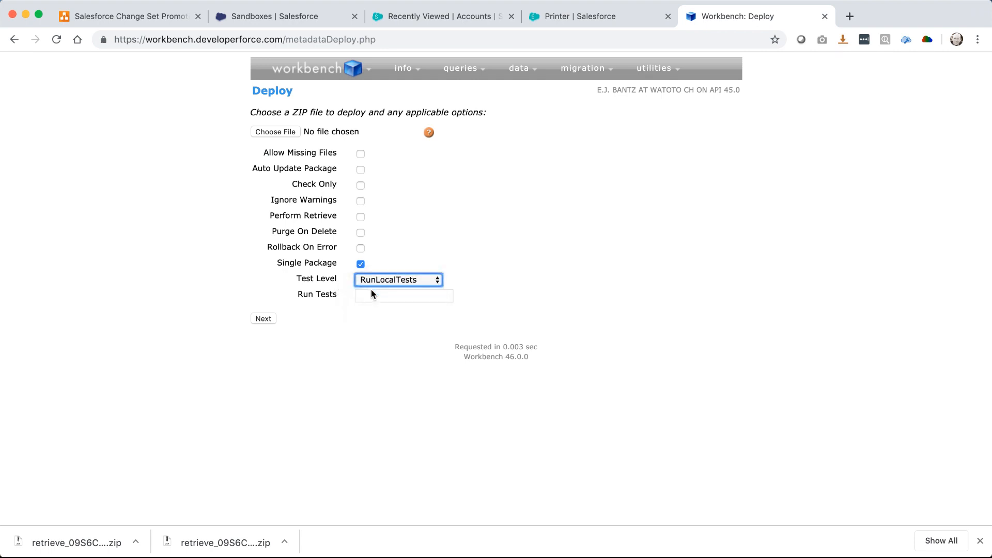
left_click(361, 249)
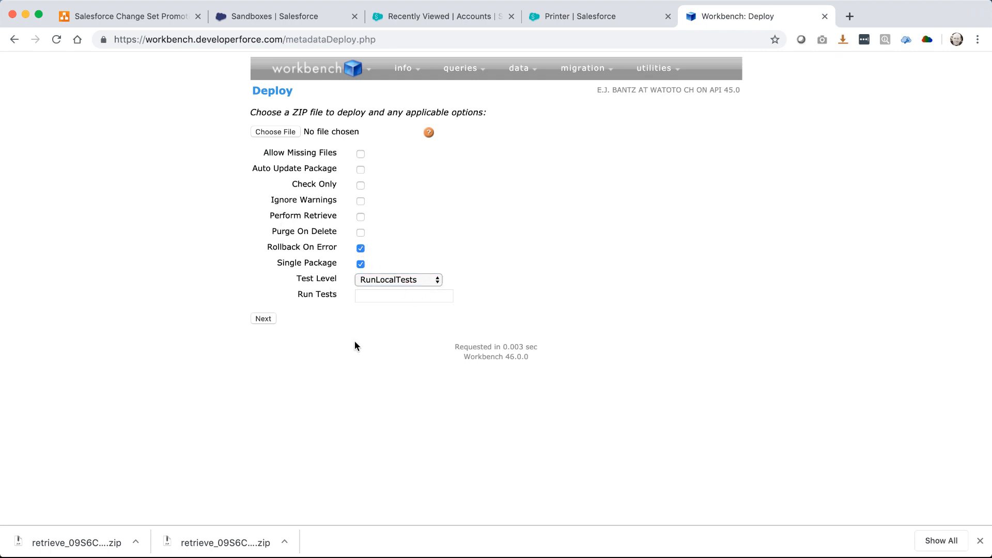